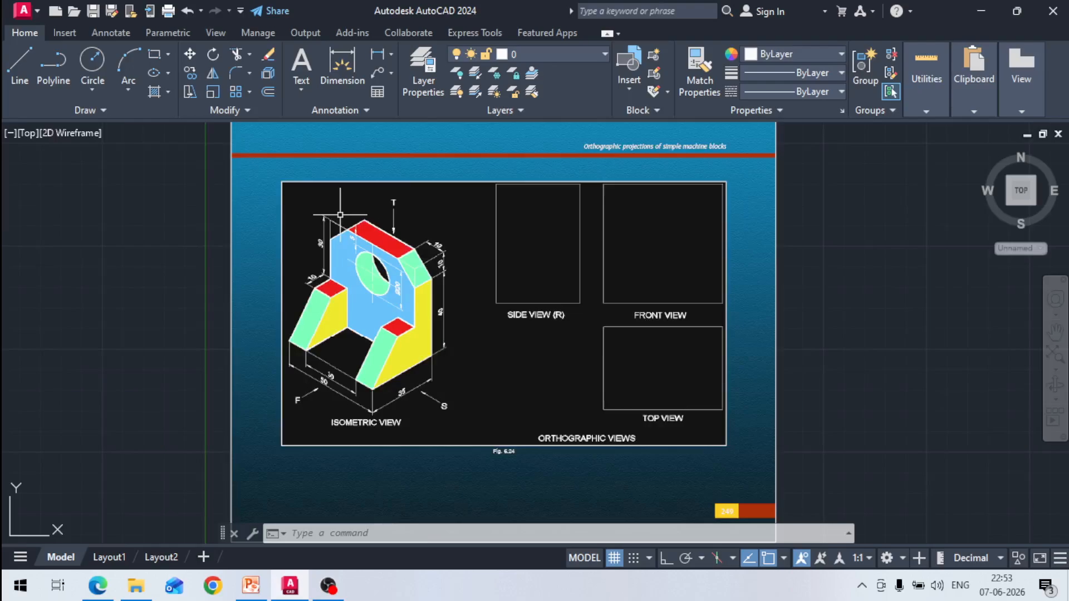
- Examine the isometric view of the machine block, including its dimensions and the front and side viewing directions
scroll(339, 215, "up", 2)
scroll(284, 425, "up", 2)
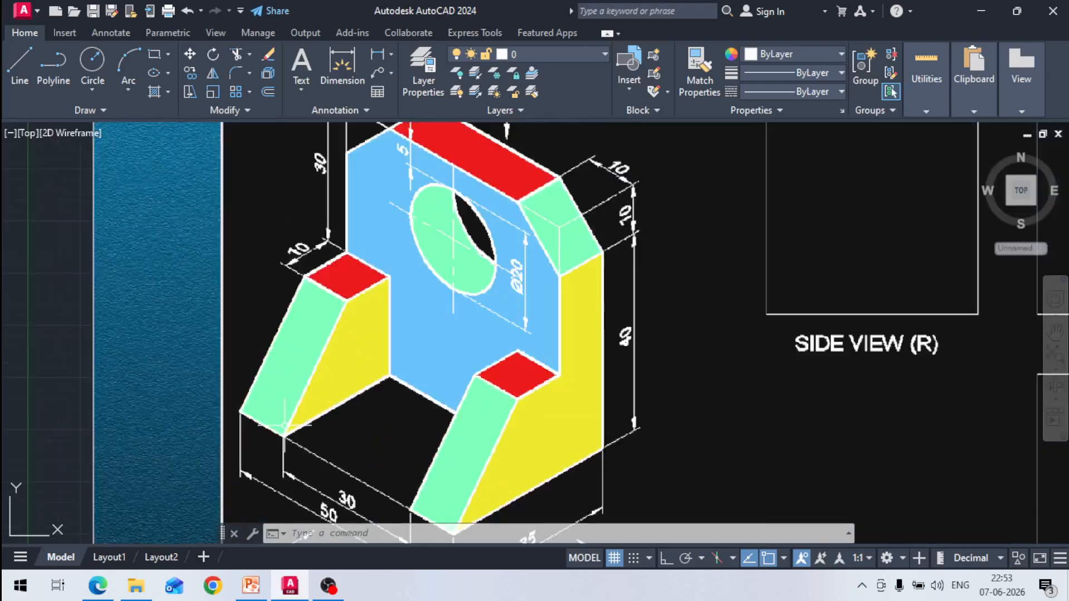
scroll(354, 400, "down", 2)
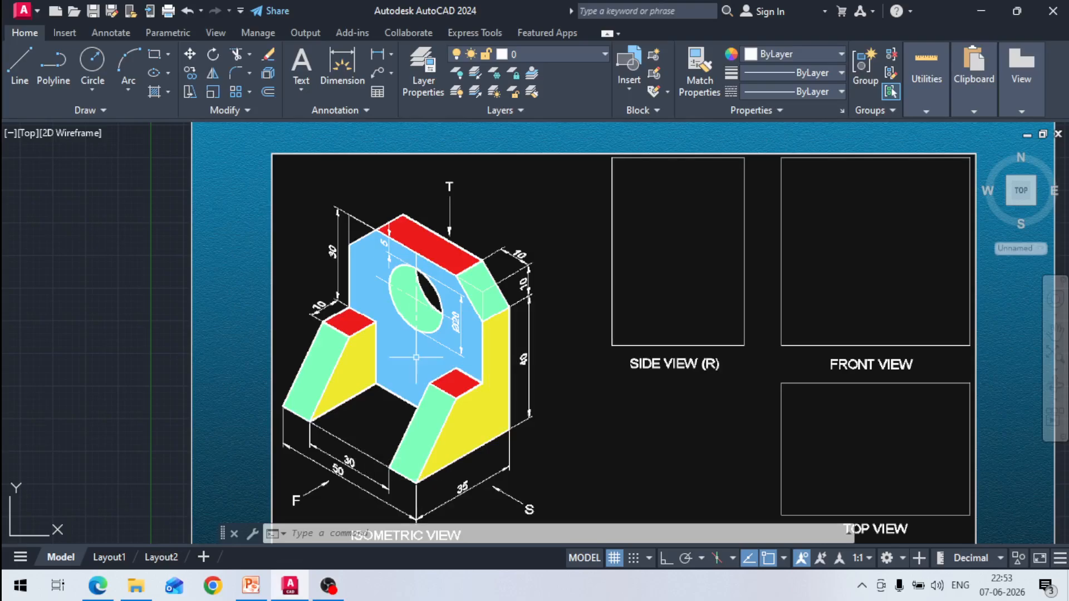
scroll(416, 357, "down", 2)
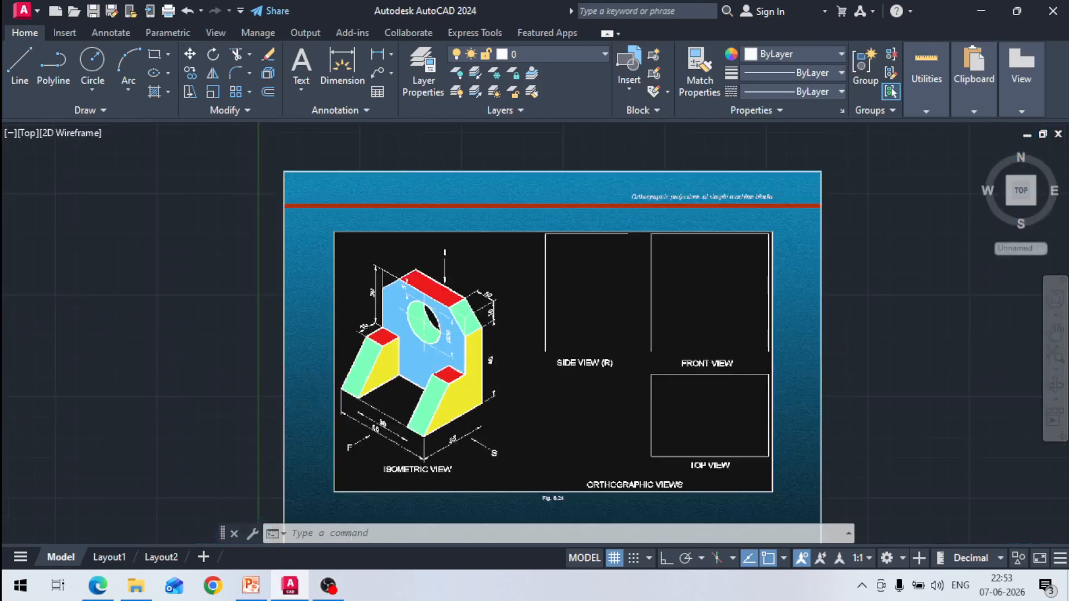
scroll(728, 363, "up", 2)
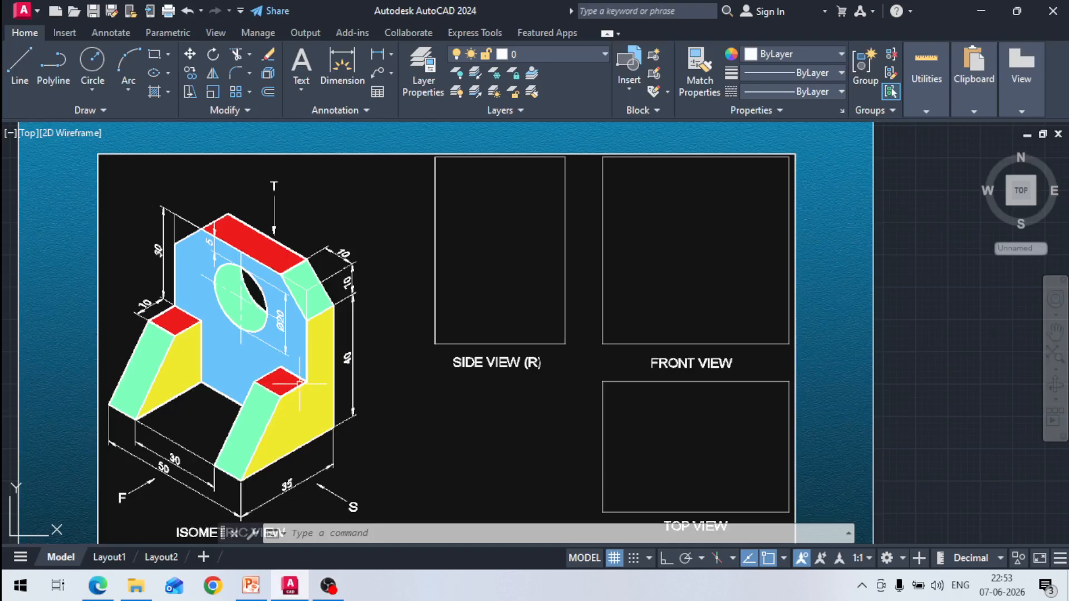
scroll(256, 450, "down", 2)
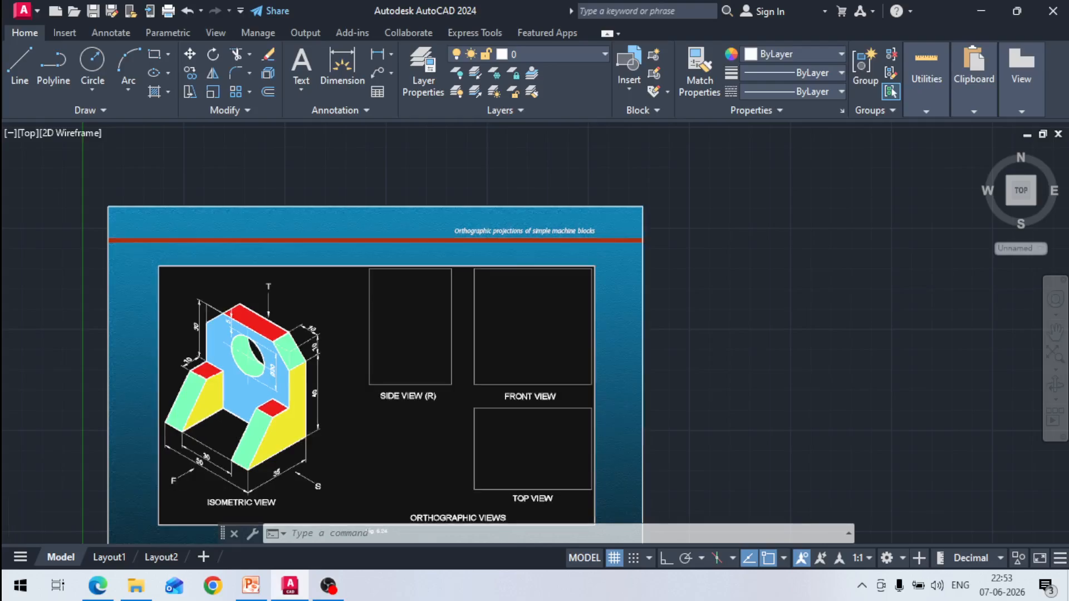
scroll(192, 485, "up", 4)
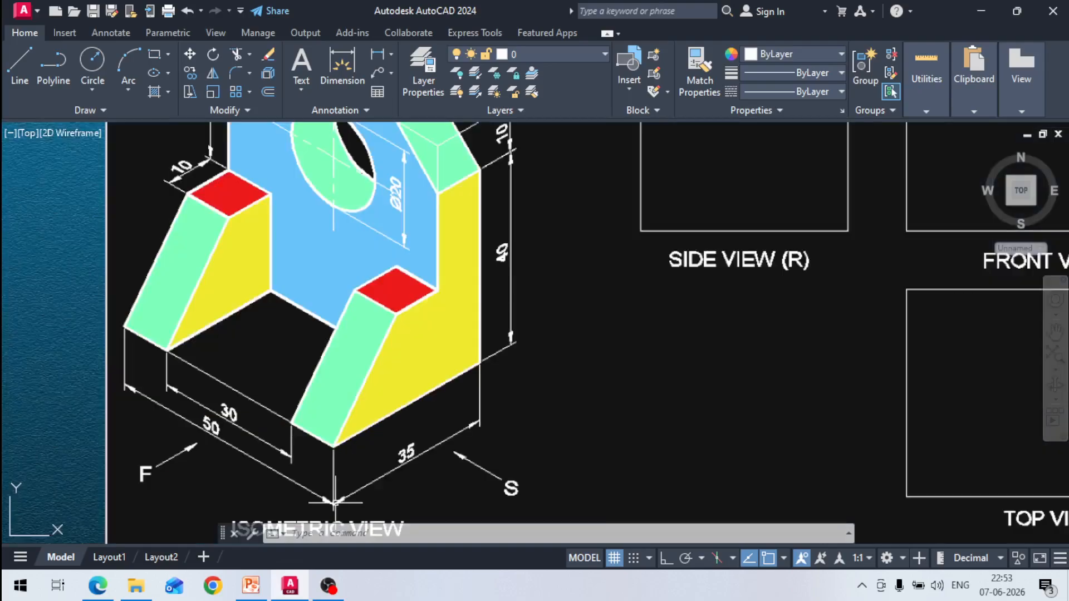
scroll(506, 292, "up", 2)
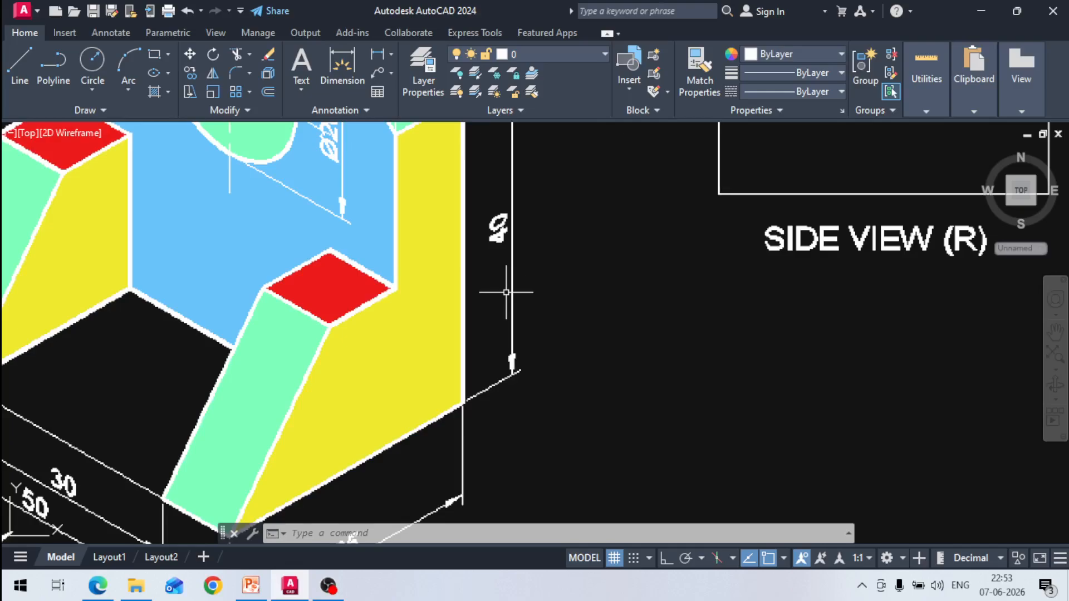
scroll(506, 292, "down", 4)
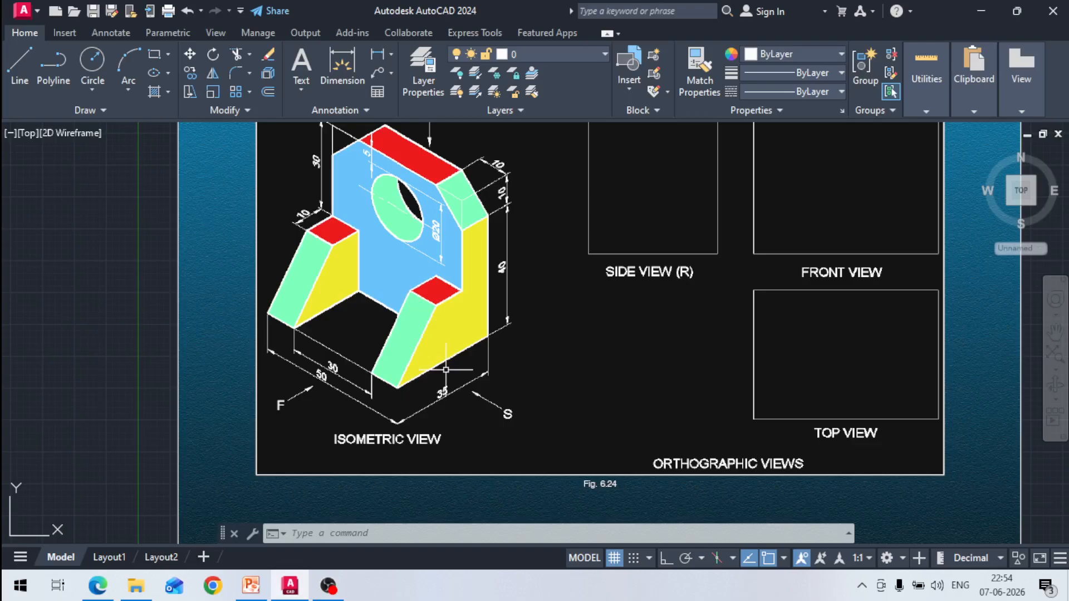
scroll(446, 369, "up", 4)
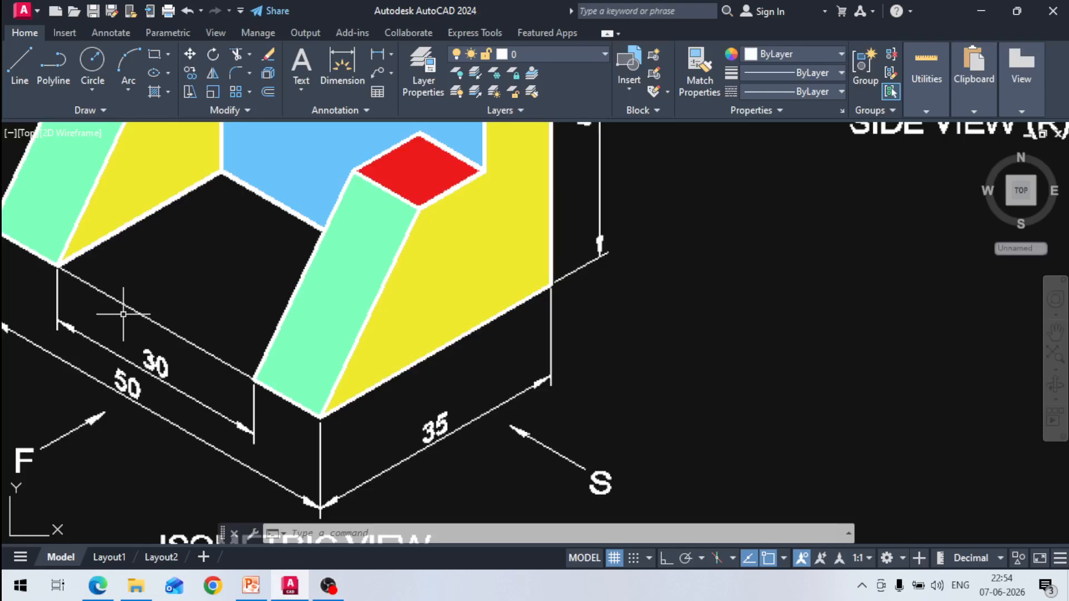
scroll(457, 305, "down", 4)
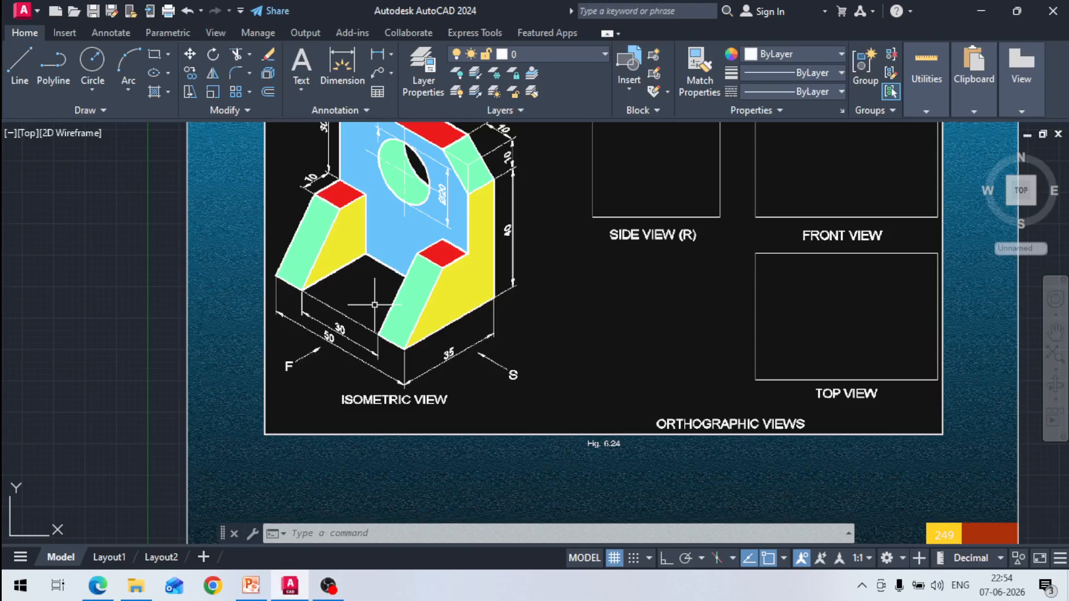
middle_click_drag(375, 304, 251, 445)
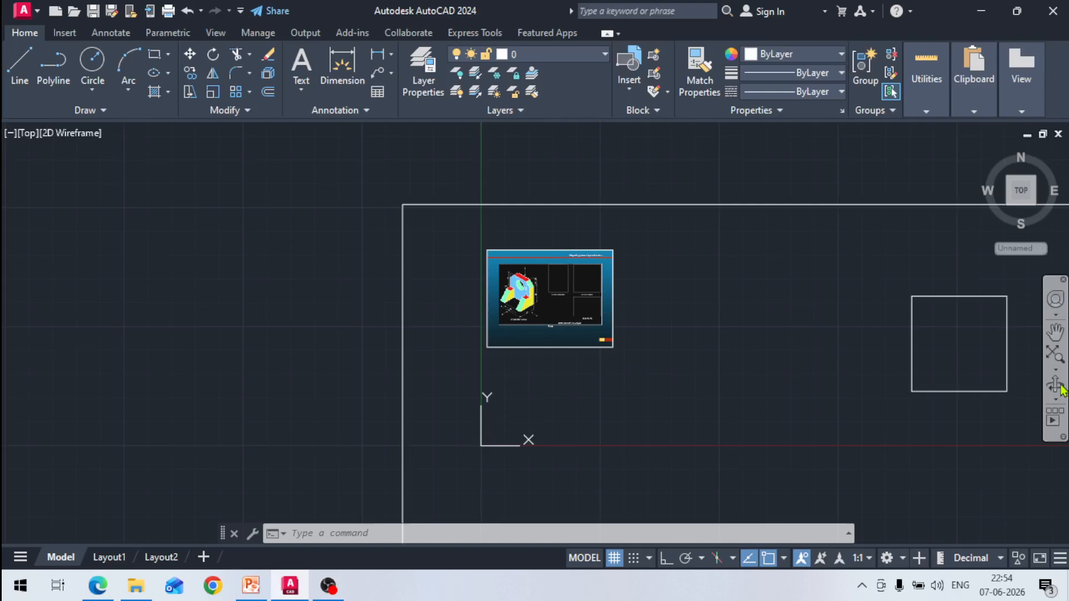
- Dimension the height of the square, placing the dimension beside its right edge
middle_click_drag(1061, 376, 1010, 363)
scroll(1011, 363, "up", 2)
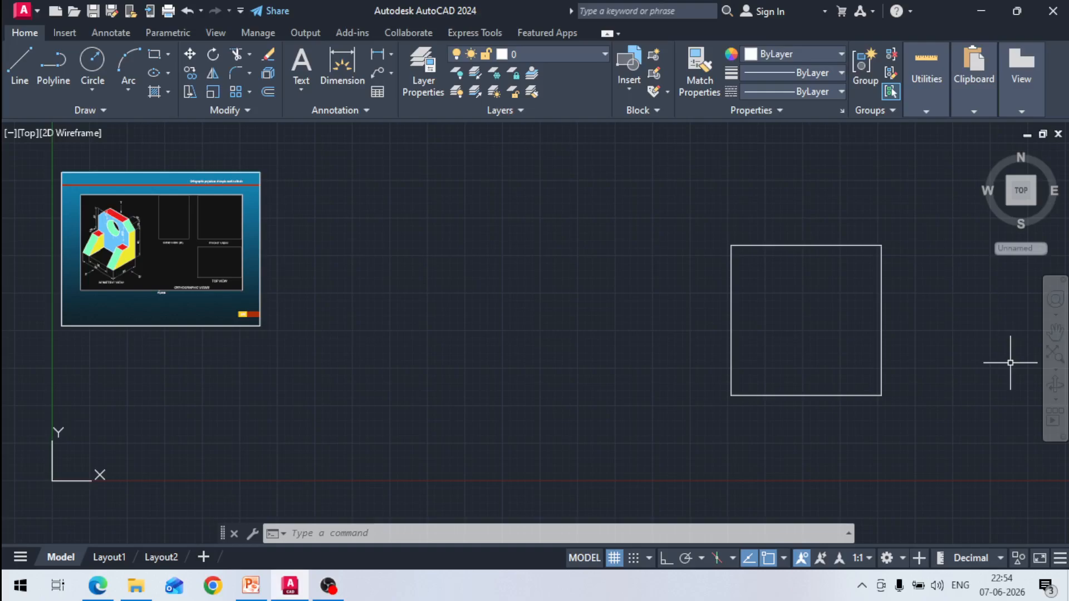
scroll(967, 331, "up", 2)
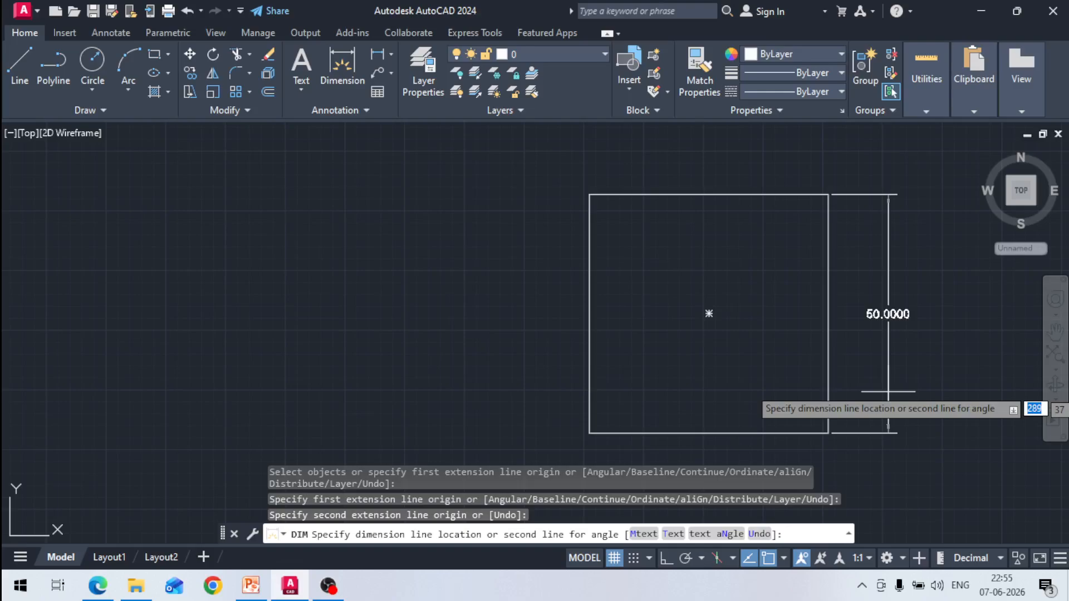
left_click(894, 391)
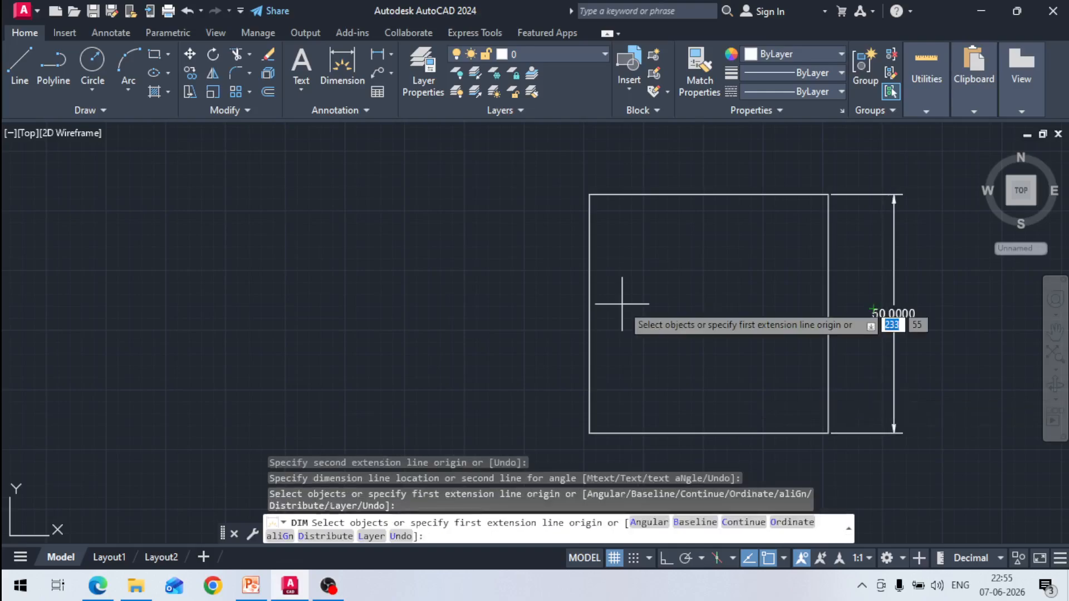
key("Return")
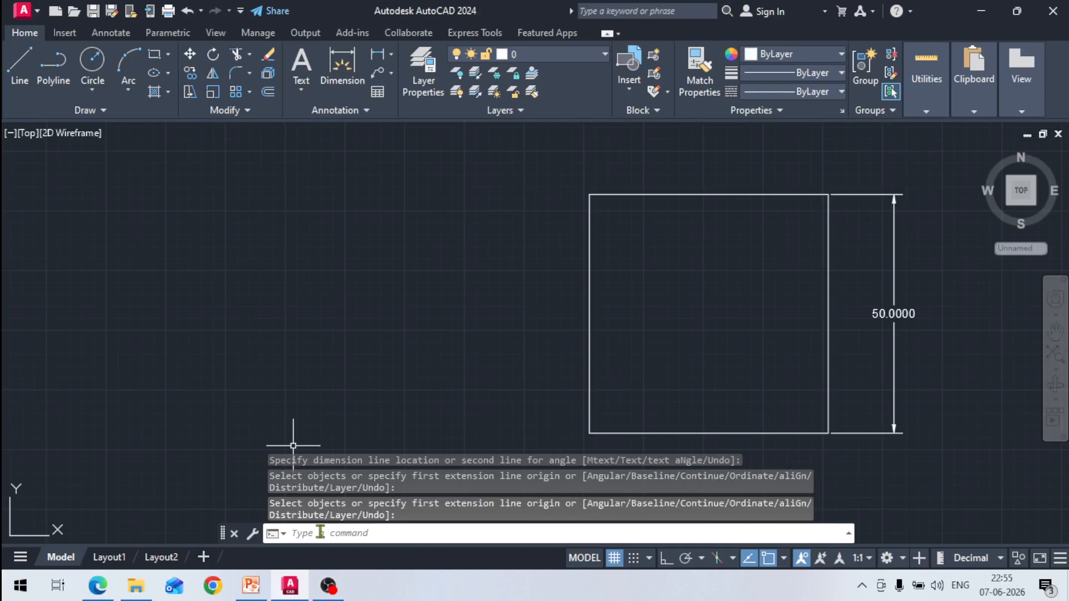
- Set the linear dimension precision to 0 decimals in the style overrides of the Standard dimension style
type("DIMS")
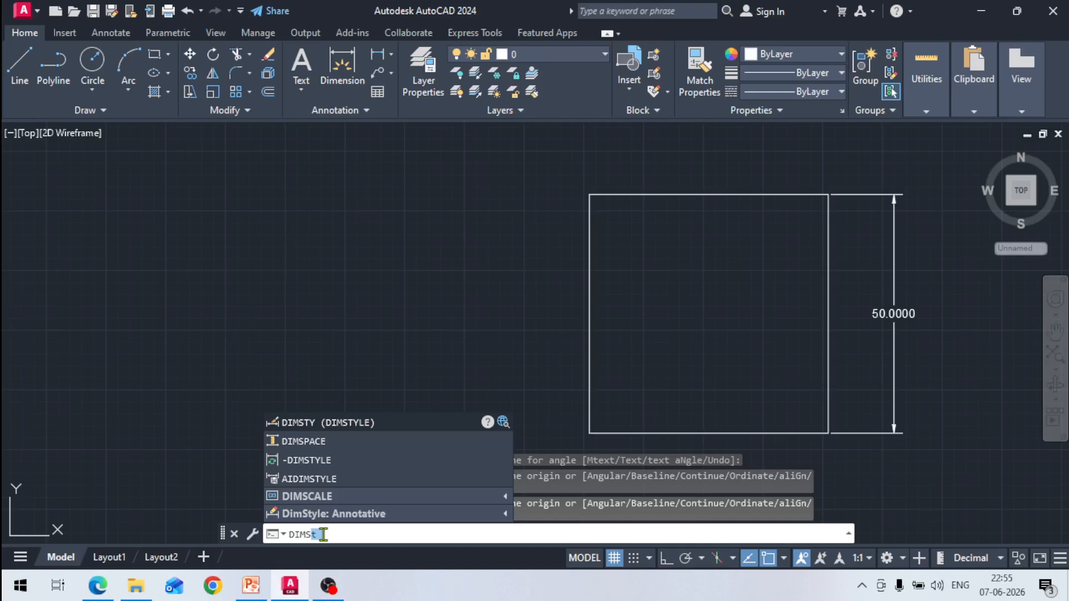
key("Return")
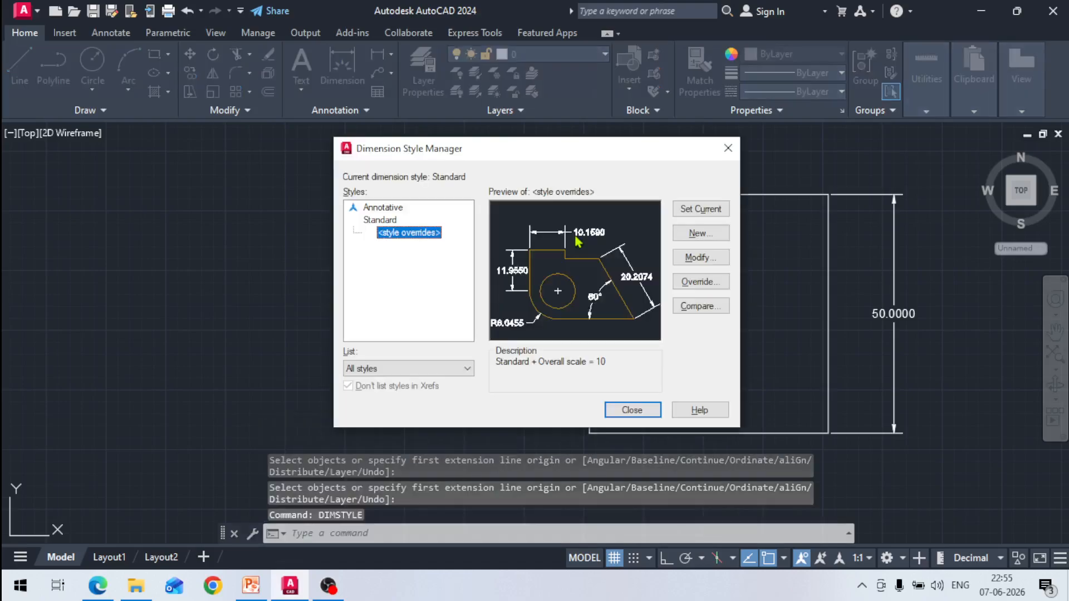
left_click(710, 258)
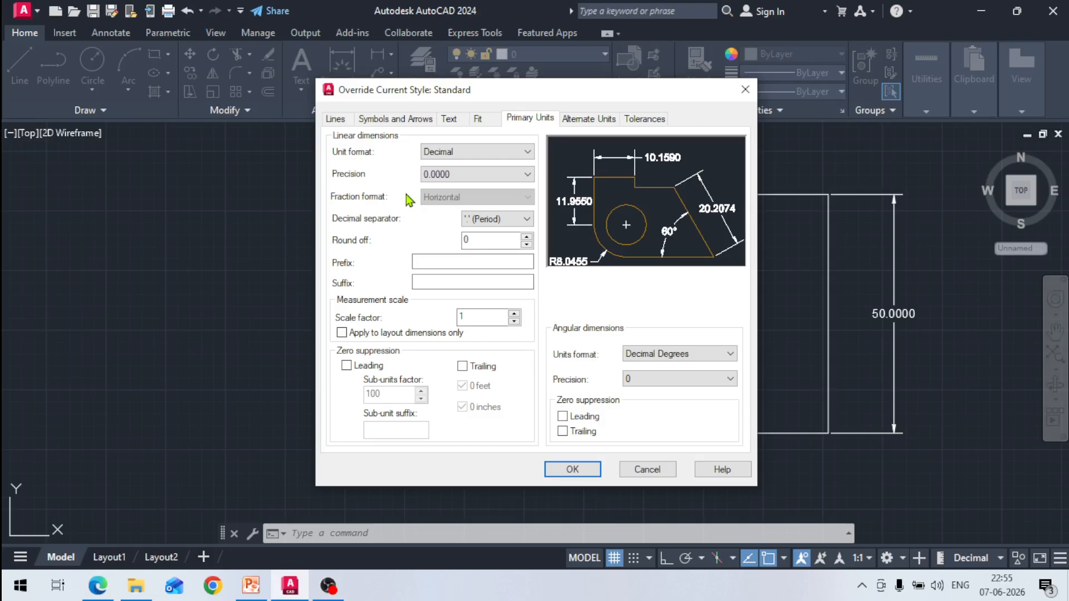
left_click(577, 468)
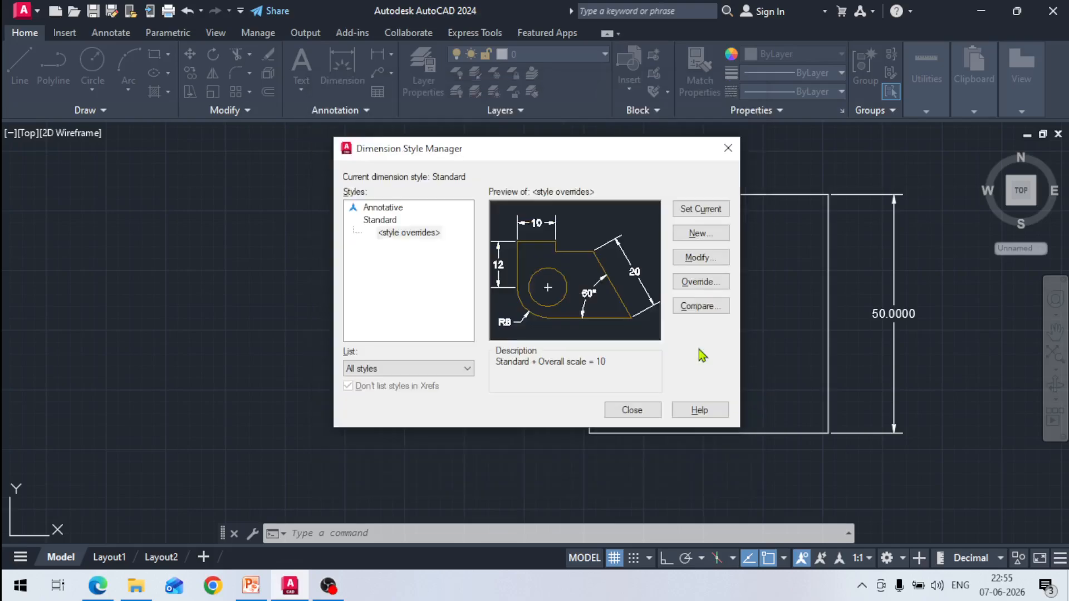
left_click(632, 410)
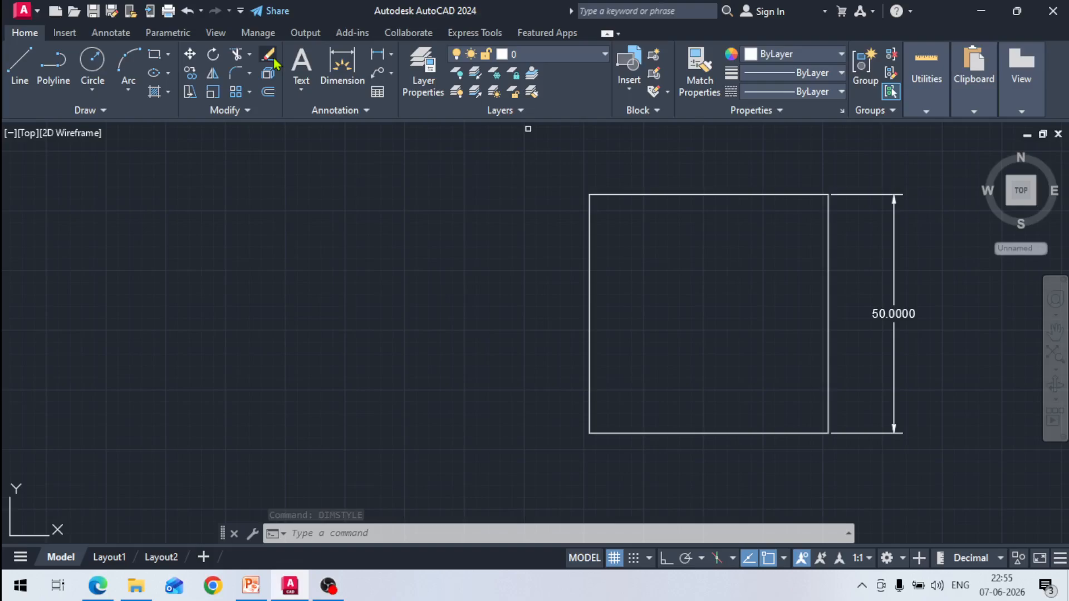
- Erase the four-decimal height dimension and dimension the square's right edge and top edge in the updated style
left_click(268, 54)
left_click(892, 293)
key("Return")
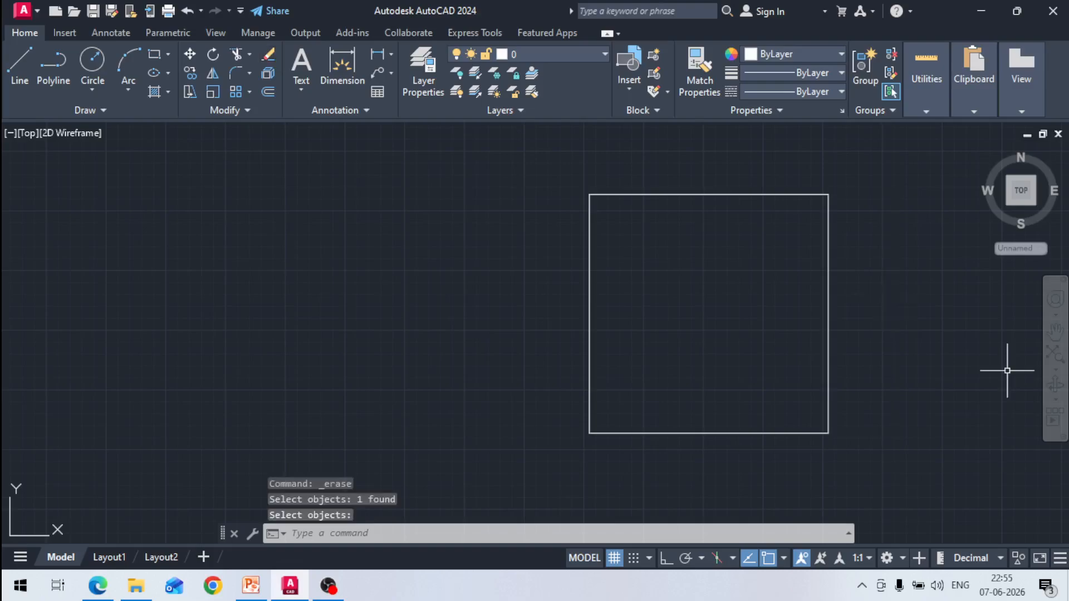
left_click(343, 67)
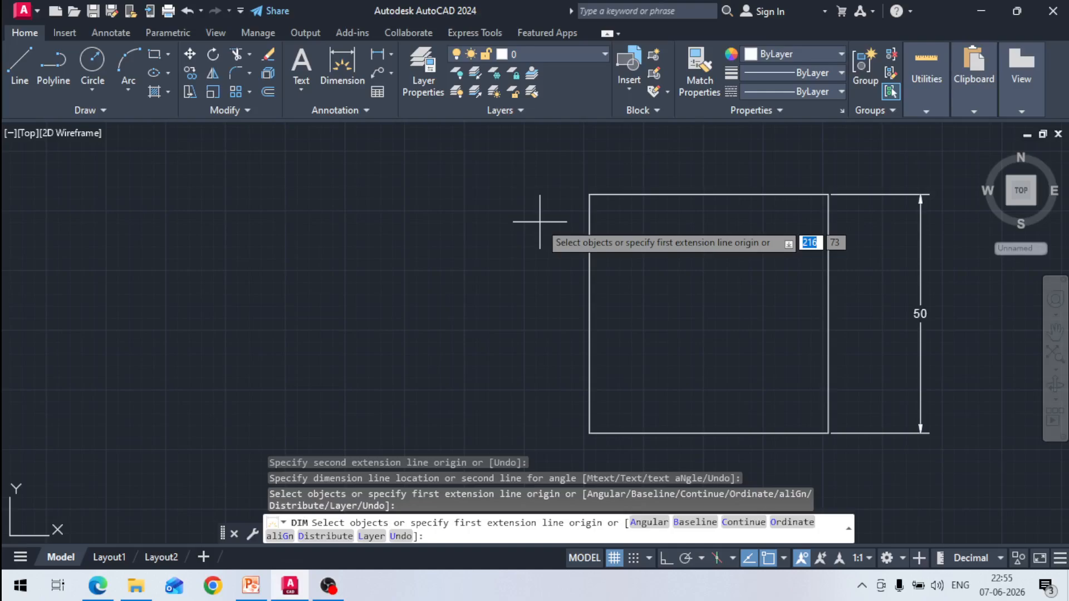
left_click(589, 194)
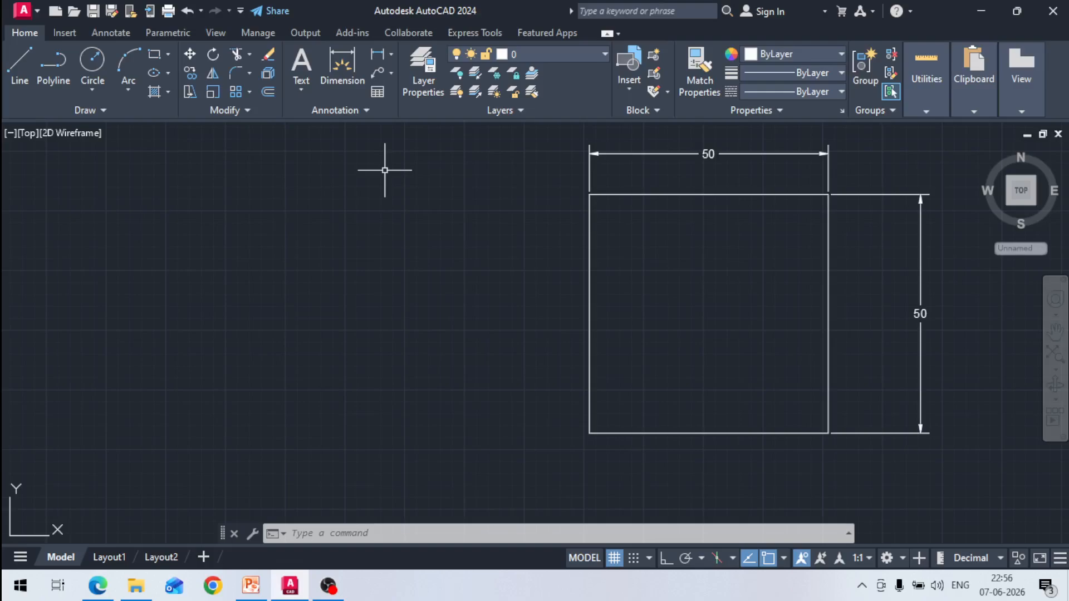
- Explode the square into separate lines
left_click(268, 73)
left_click(590, 303)
key("Return")
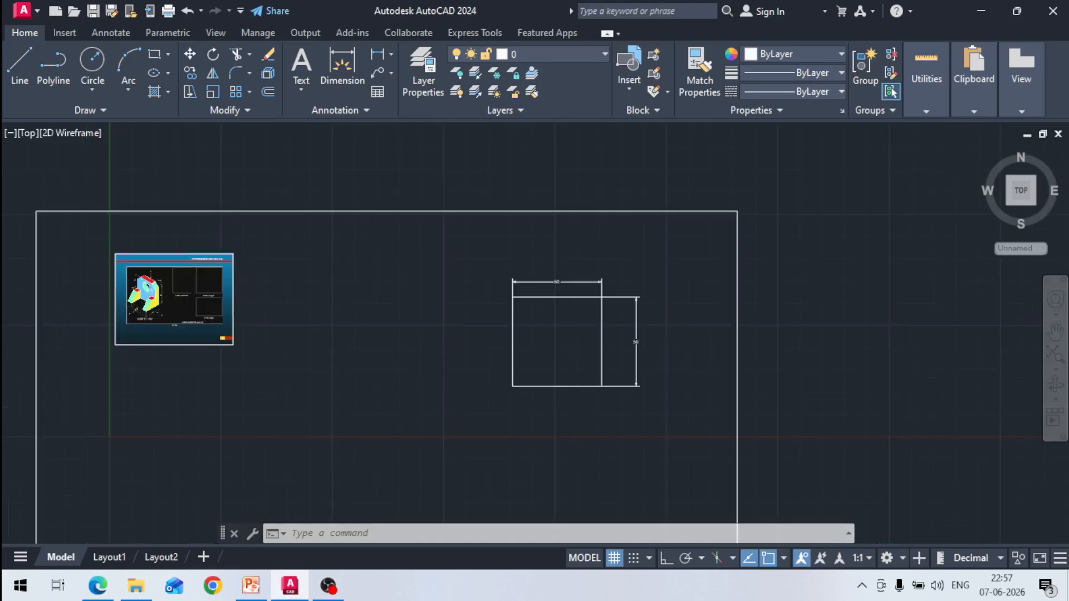
- Offset the square's top edge 15 downward into the square
scroll(532, 354, "up", 2)
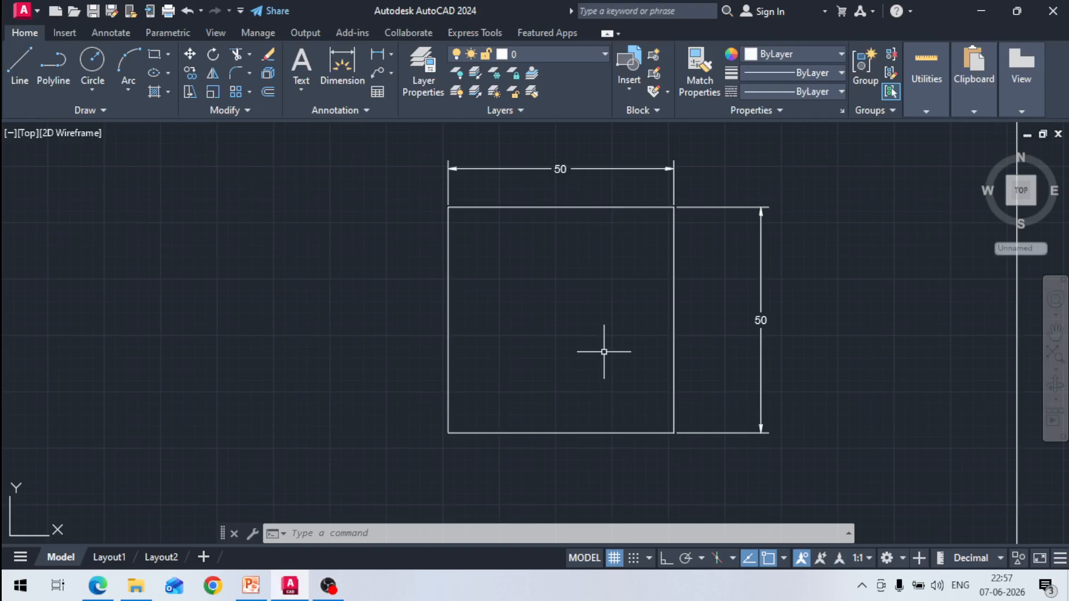
type("o")
key("Return")
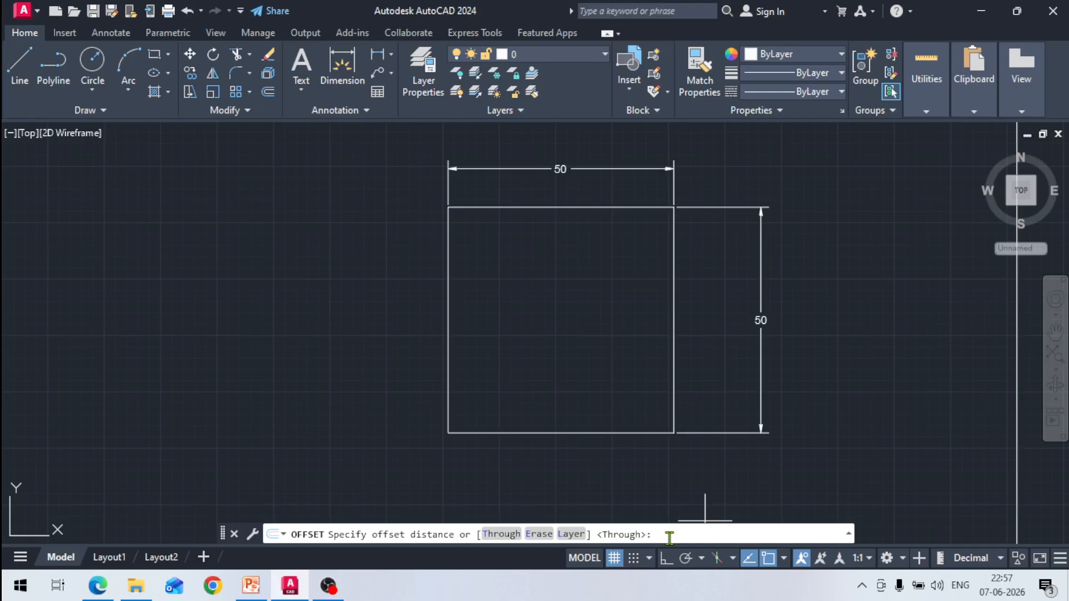
type("1")
type("5")
key("Return")
left_click(572, 207)
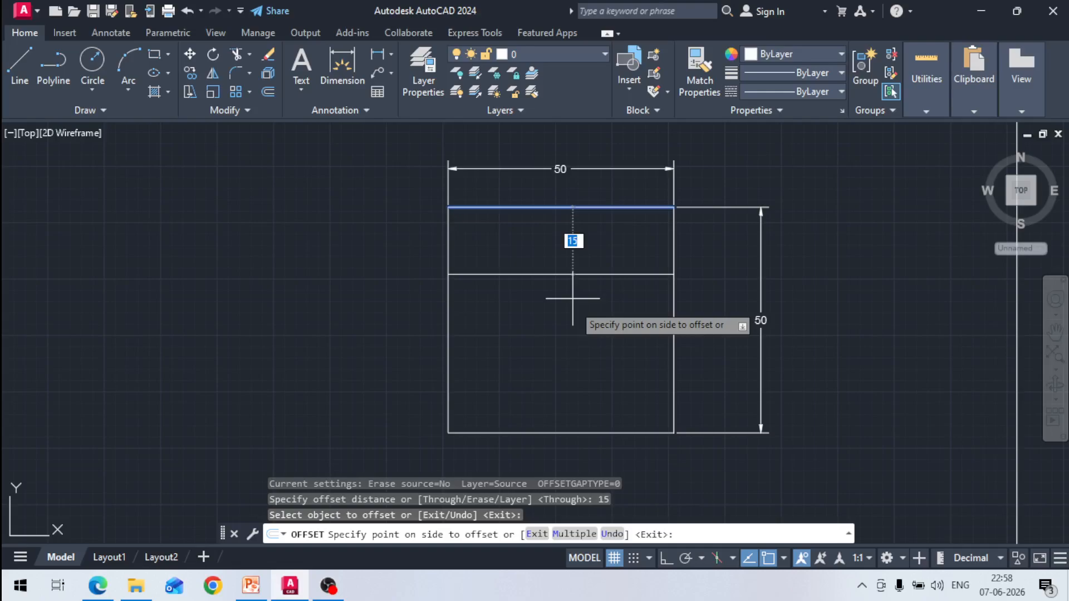
left_click(572, 299)
key("Escape")
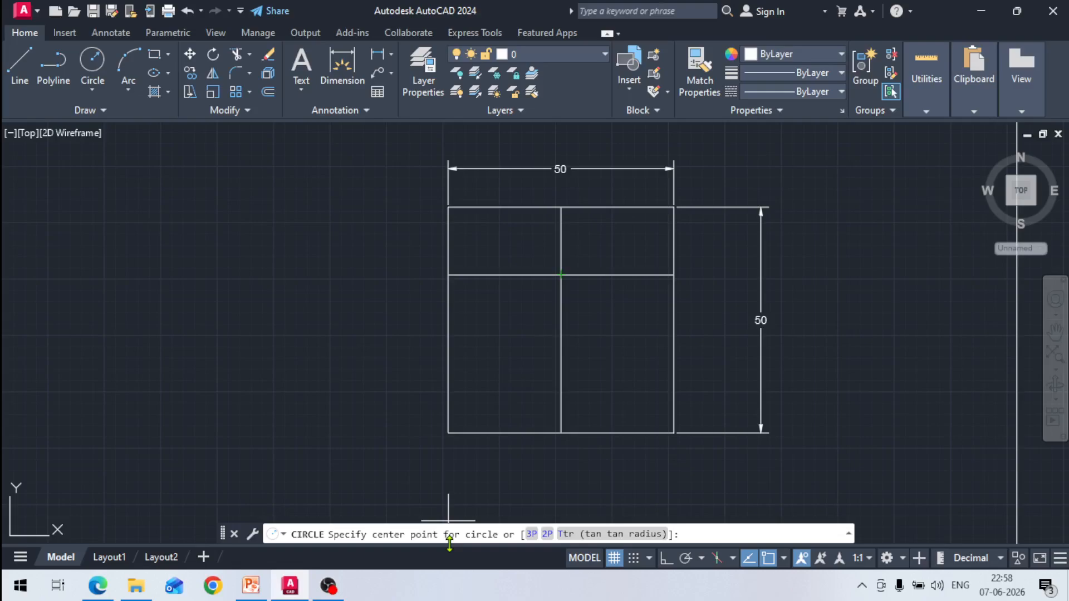
- Draw a circle of radius 20 centred on the intersection of the two lines inside the square
left_click(561, 275)
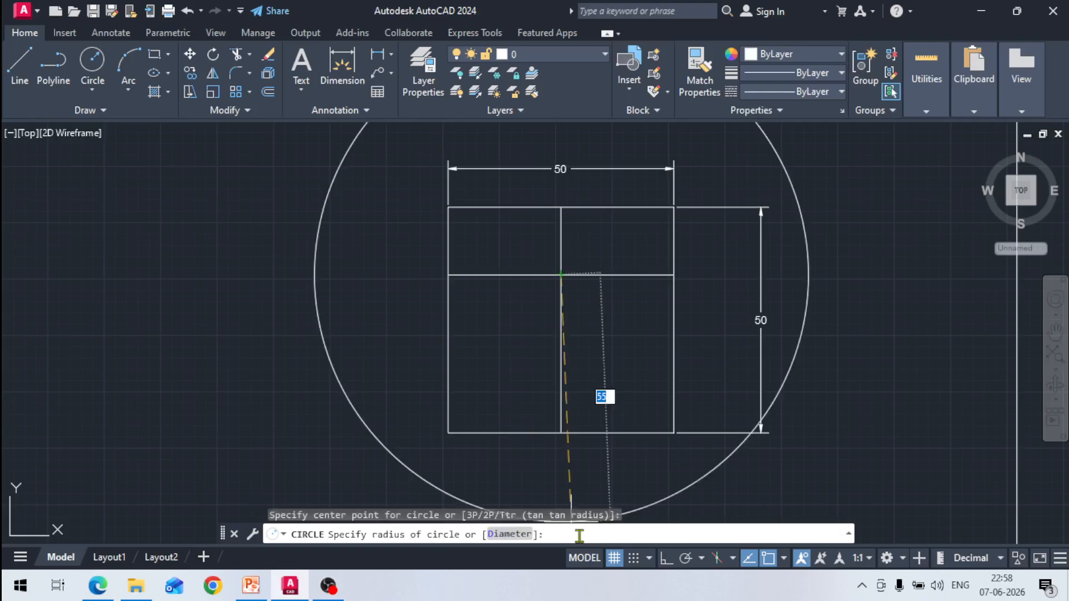
key("BackSpace")
type("20")
key("Return")
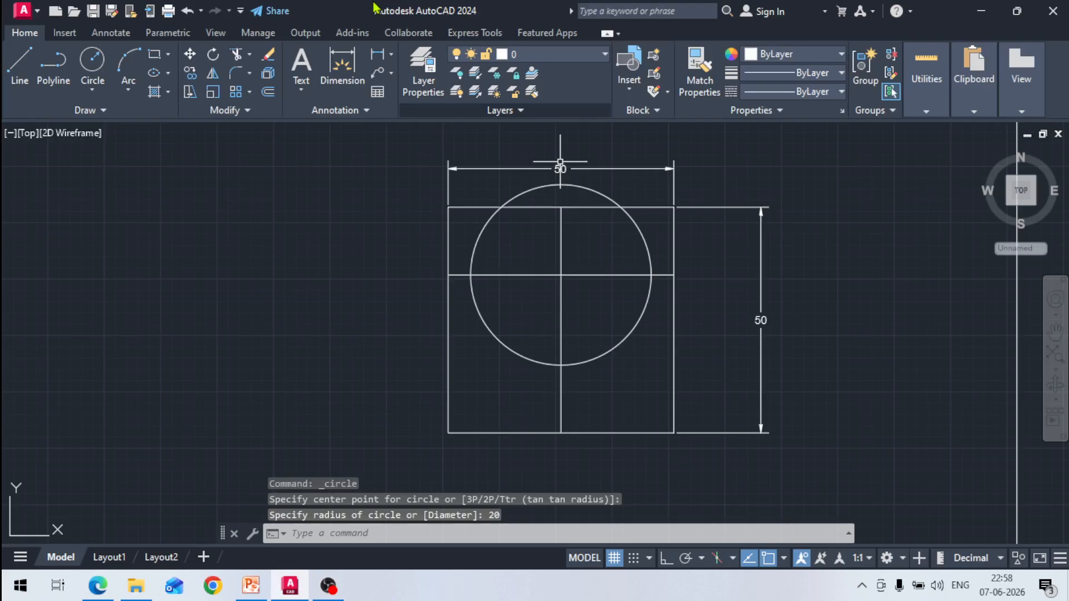
- Draw a circle of radius 10 centred on the intersection of the horizontal and vertical centre lines
left_click(93, 60)
left_click(561, 274)
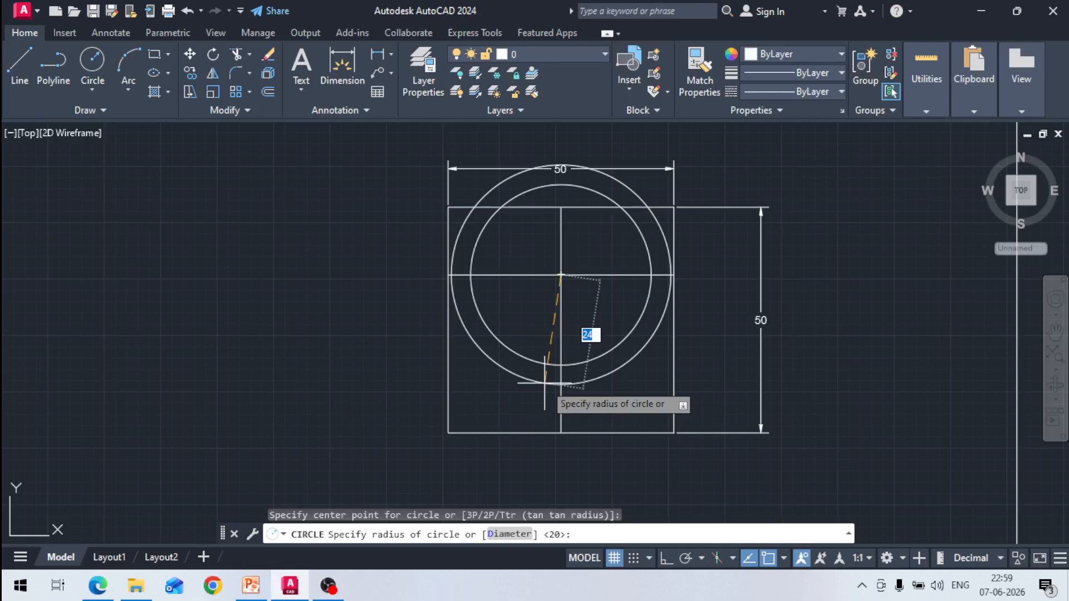
type("10")
key("Return")
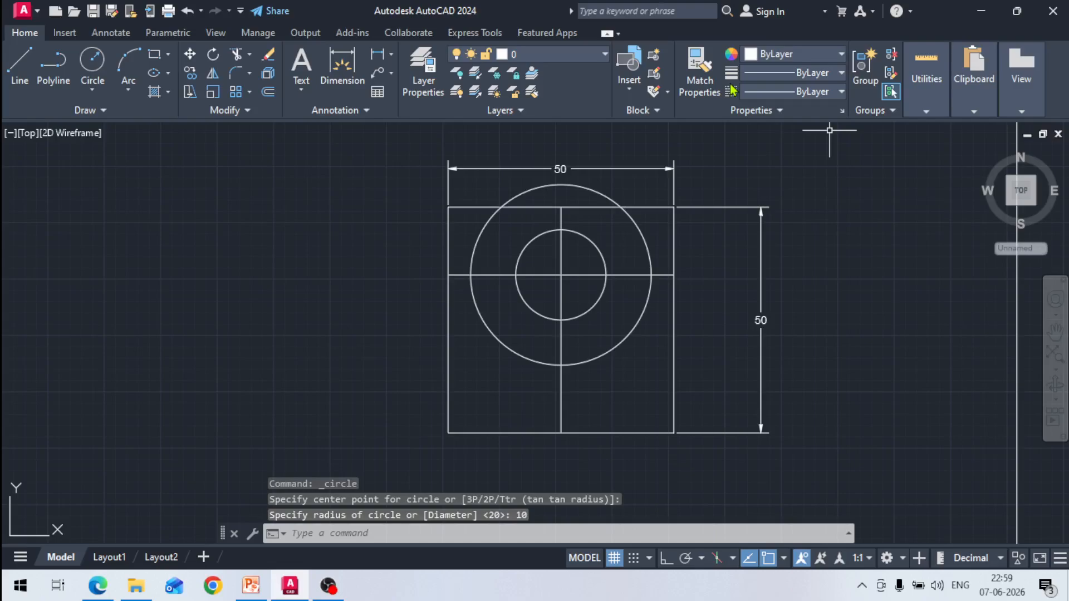
- Erase the larger, radius 20 circle
left_click(267, 54)
left_click(598, 190)
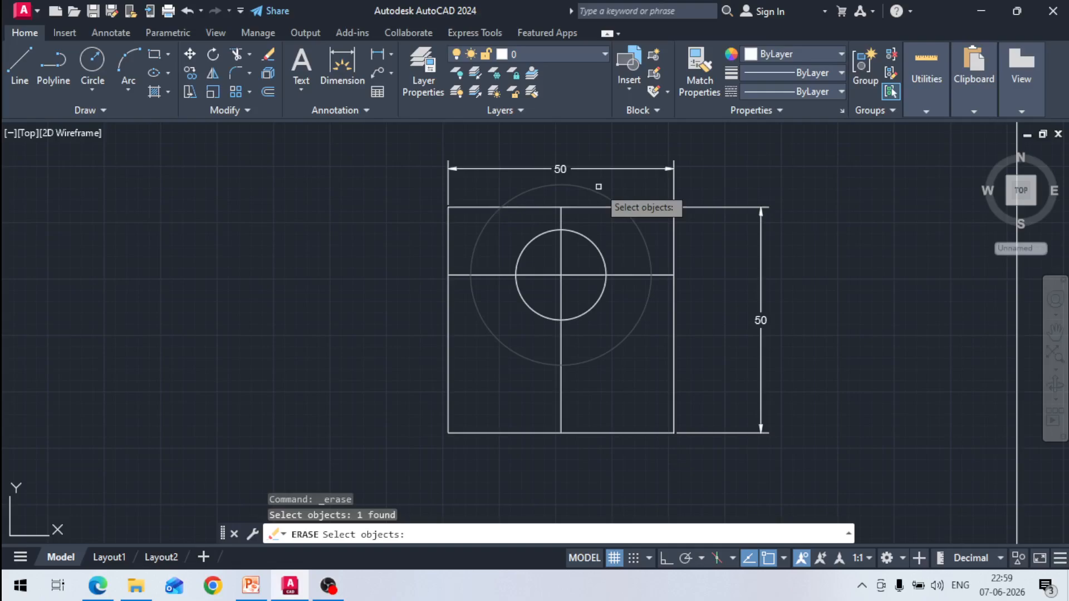
key("Return")
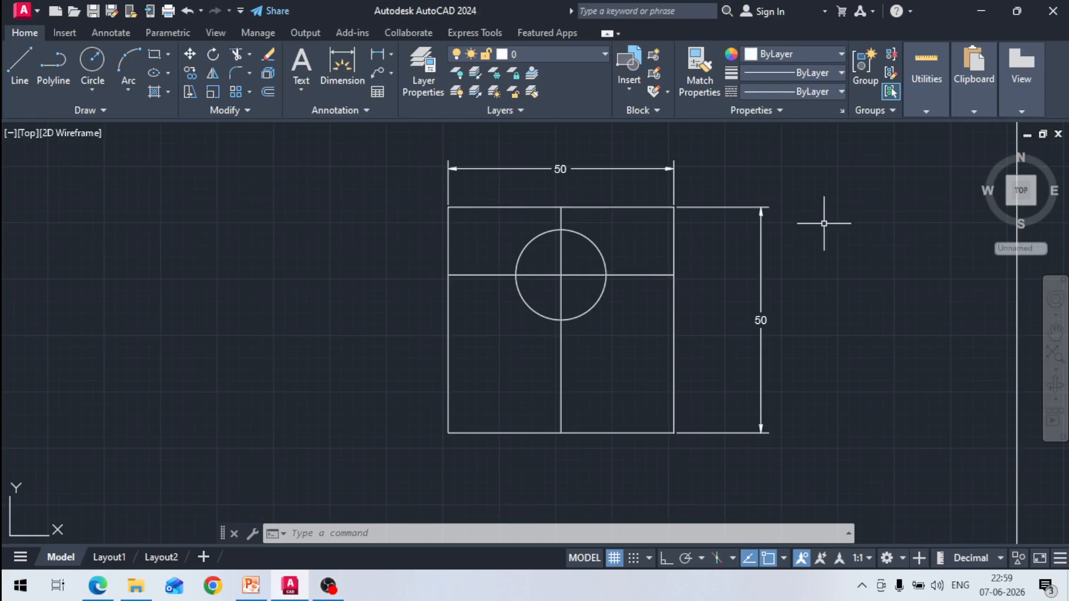
- Change the horizontal and vertical centre lines through the circle to the CENTER linetype
left_click(639, 275)
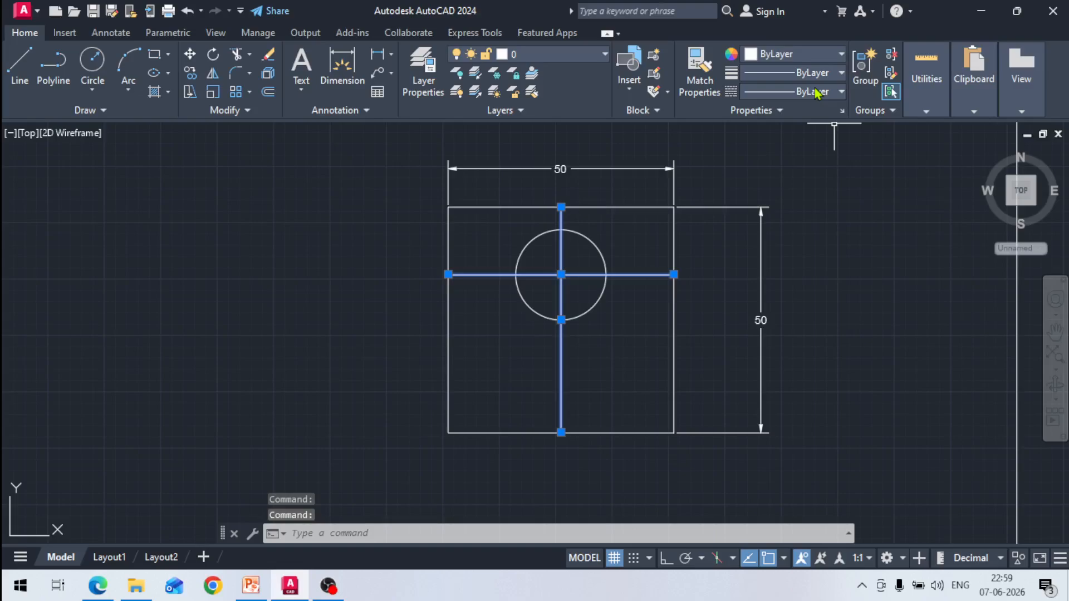
left_click(817, 93)
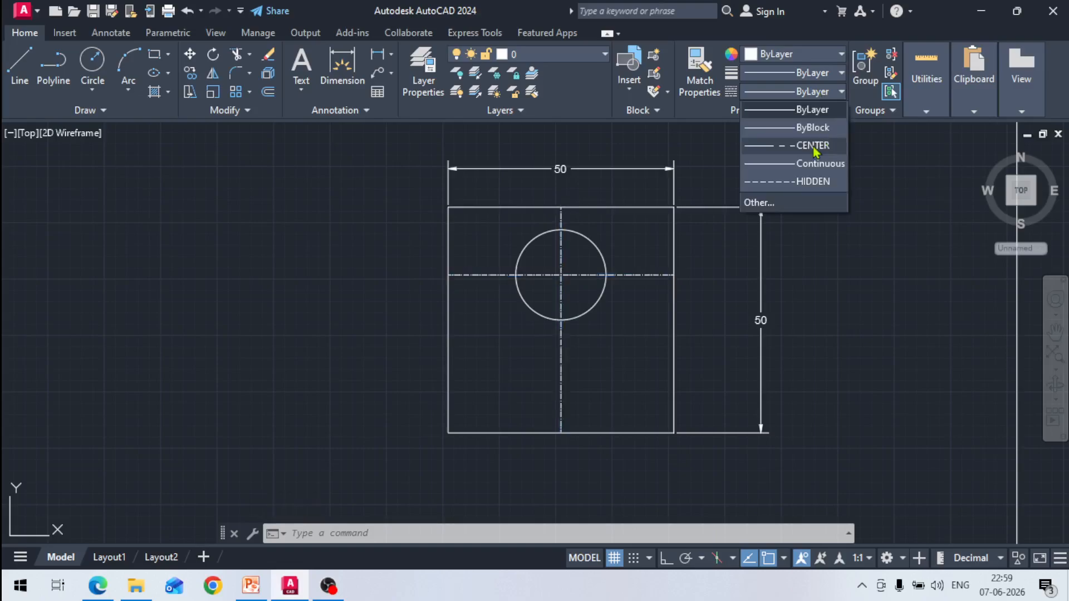
left_click(814, 146)
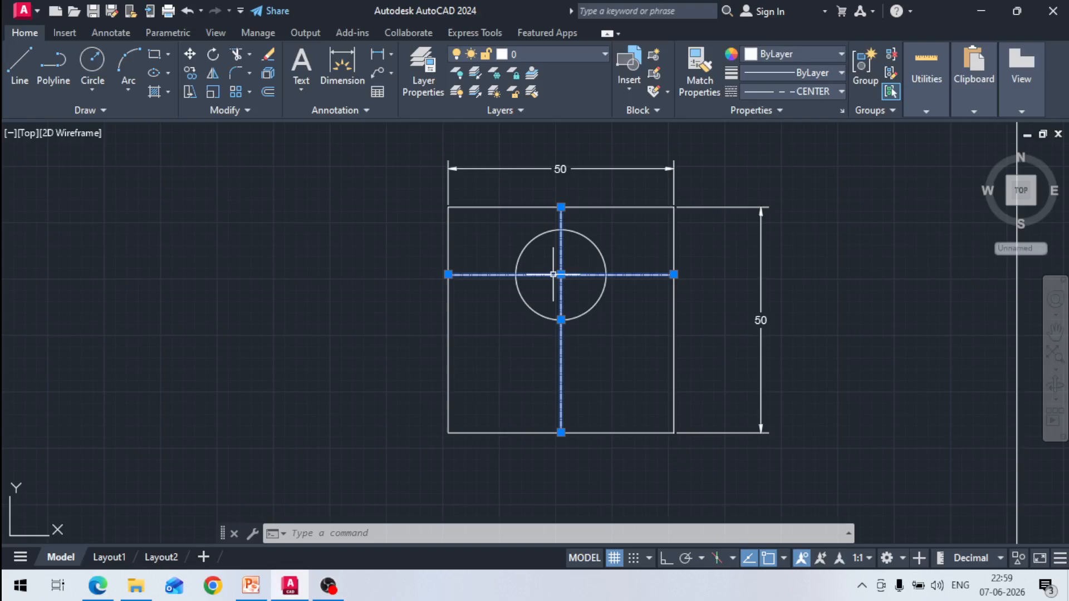
key("Escape")
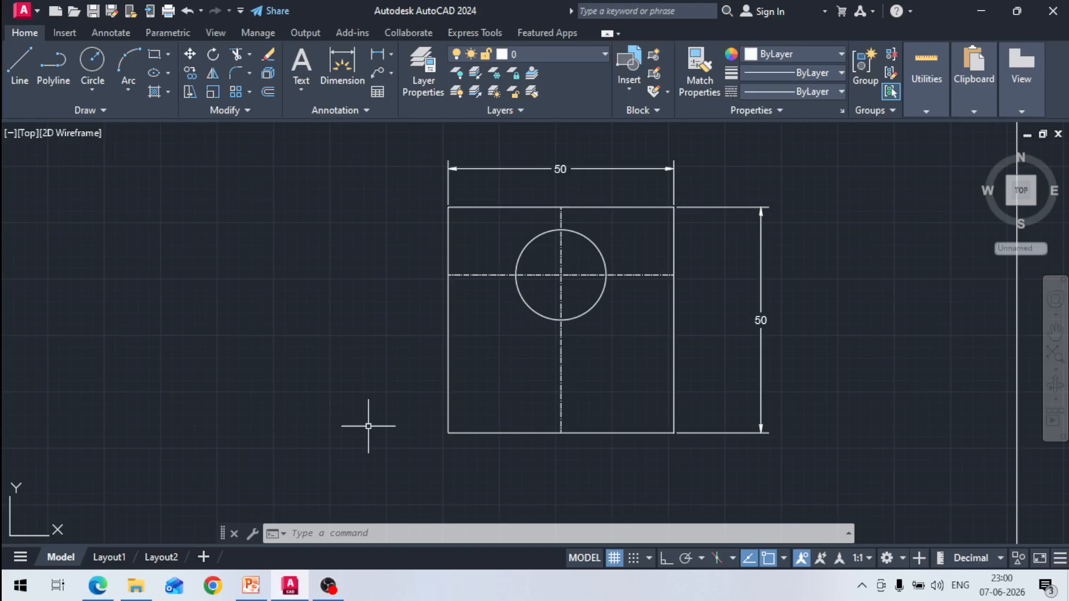
- Offset the square's left edge 20 outward to the left and its bottom edge 20 downward
left_click(268, 74)
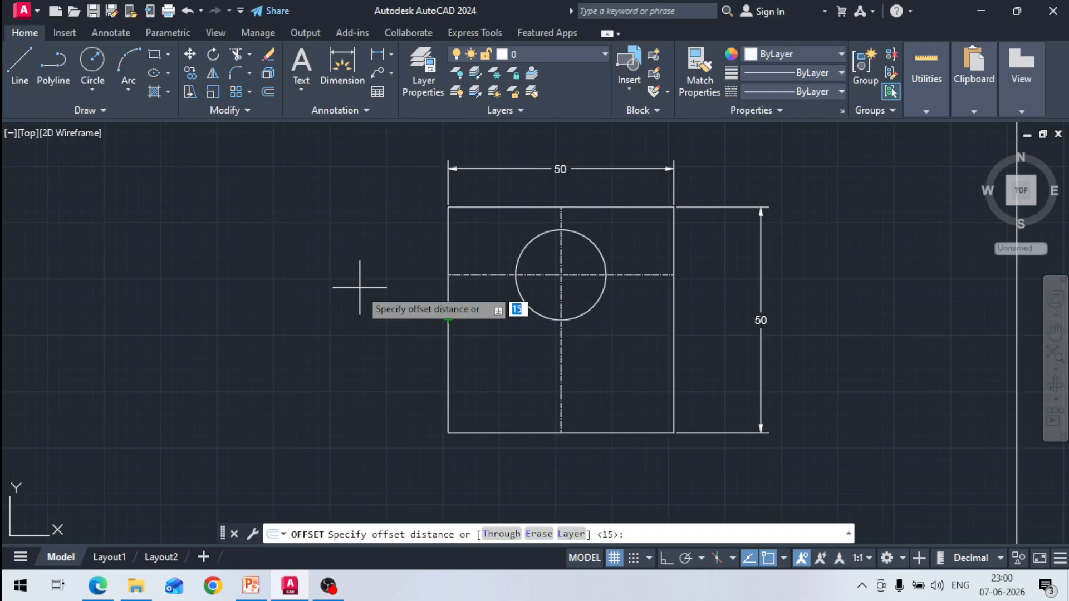
type("20")
key("Return")
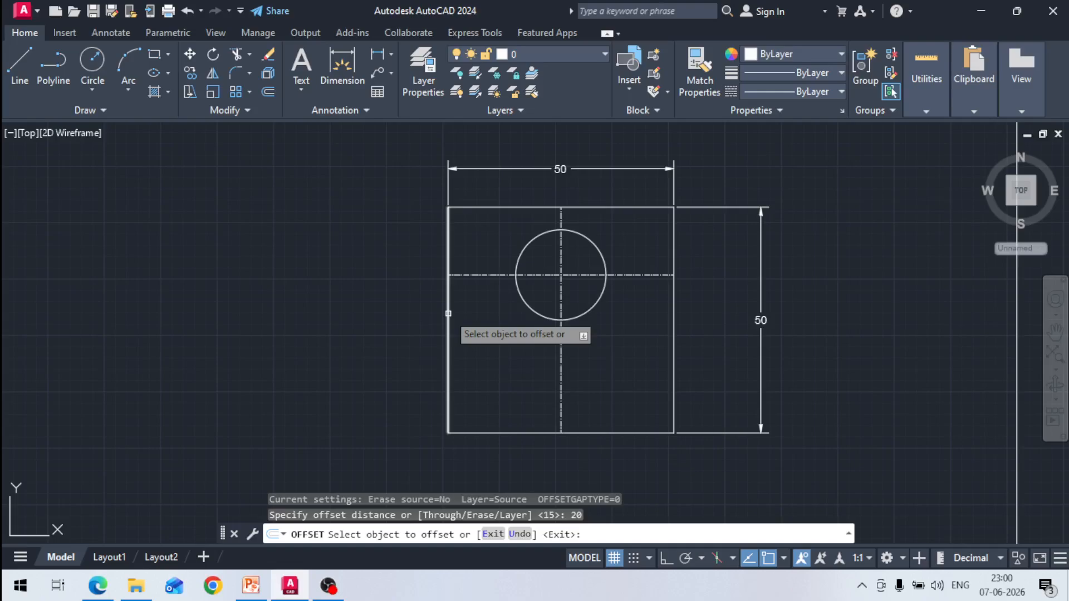
left_click(448, 314)
left_click(375, 314)
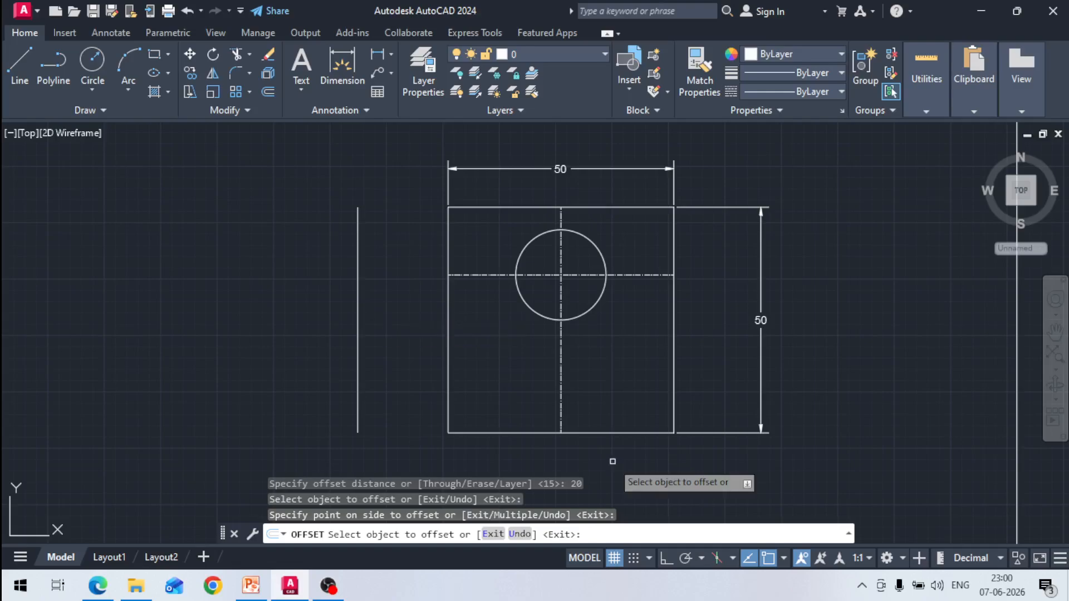
scroll(612, 462, "up", 2)
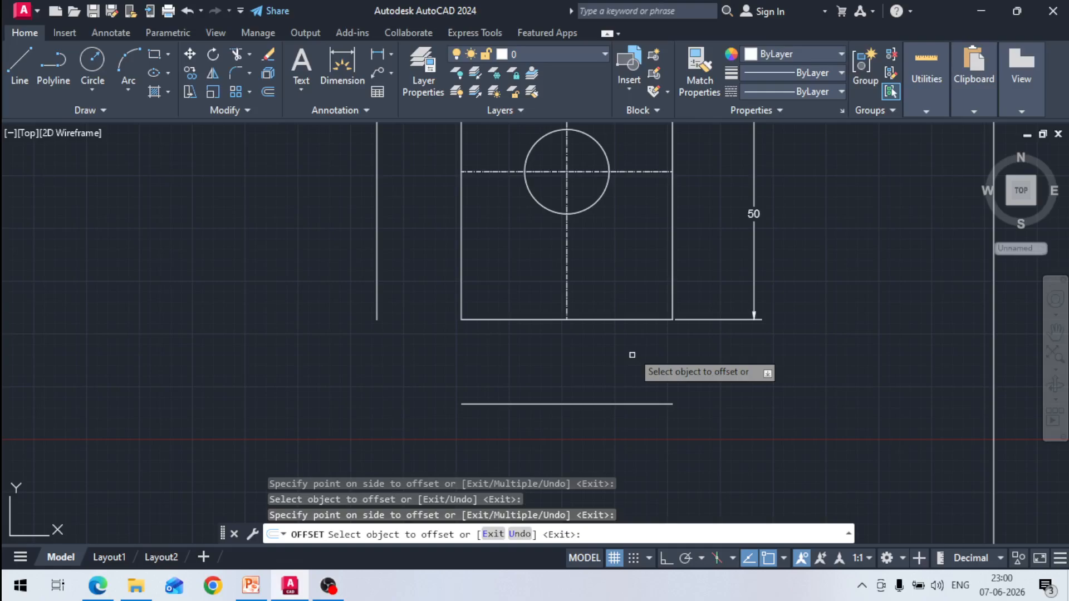
- Close the side view rectangle beside the square by drawing its bottom edge between the two vertical lines
scroll(632, 355, "down", 2)
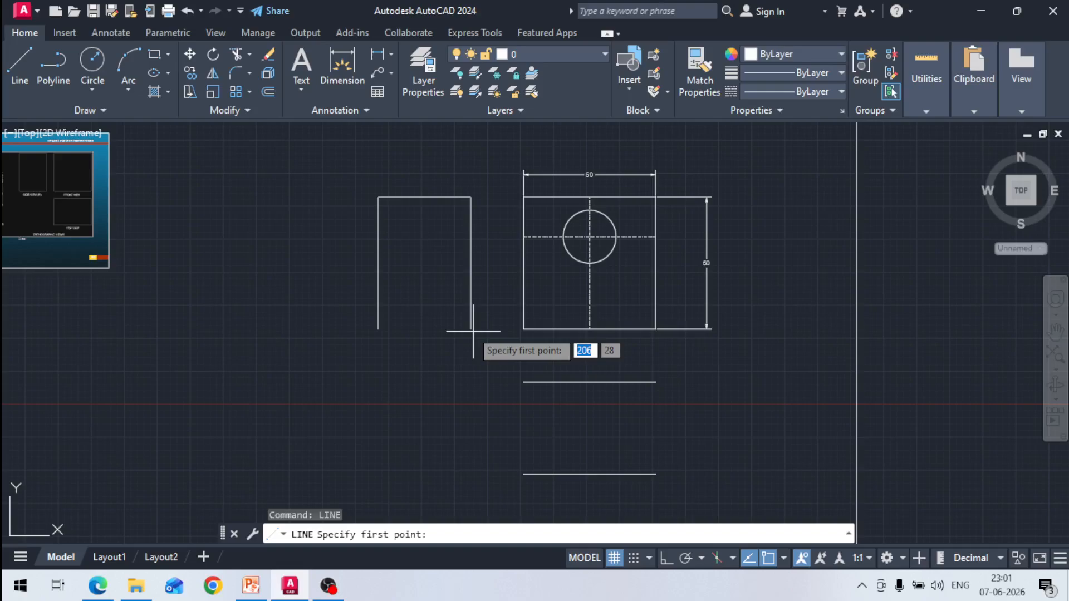
left_click(378, 329)
right_click(238, 262)
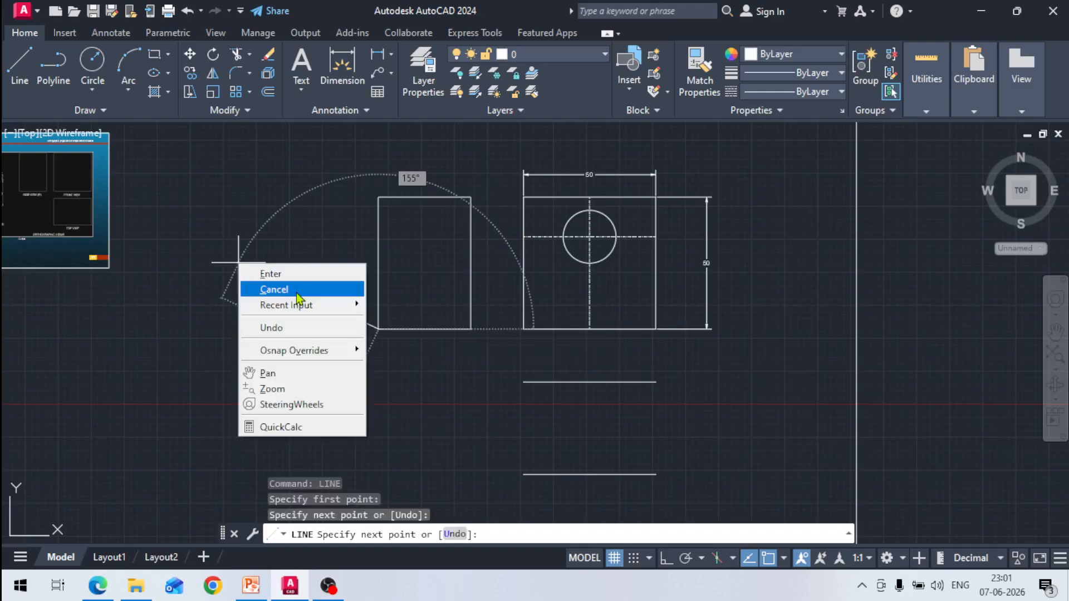
left_click(298, 290)
- Close the top view rectangle below the square with 35 long vertical lines joining the ends of its two horizontal lines
right_click(785, 320)
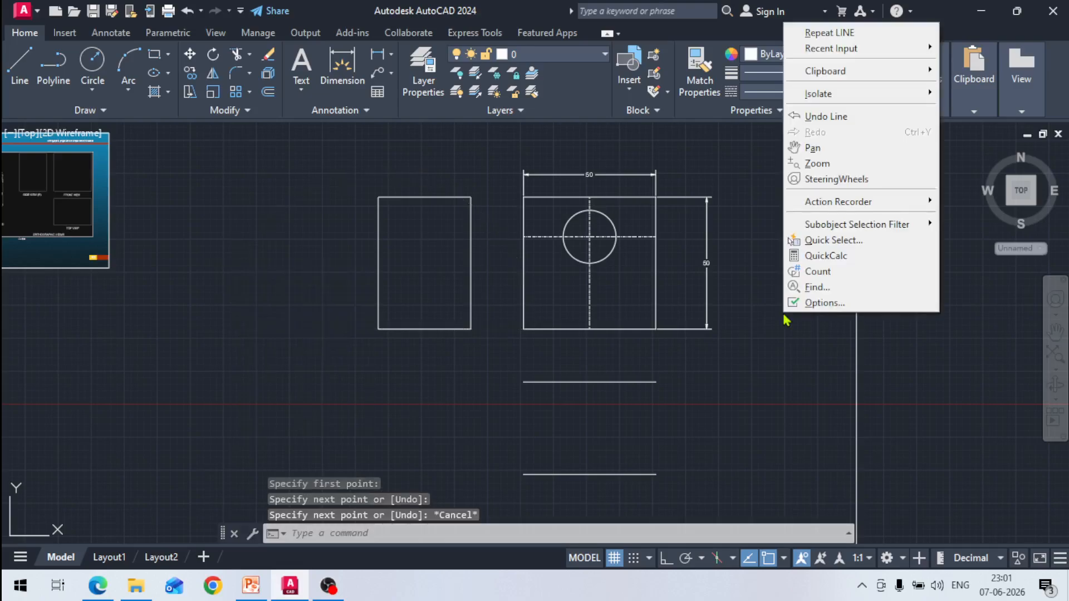
left_click(829, 32)
left_click(656, 382)
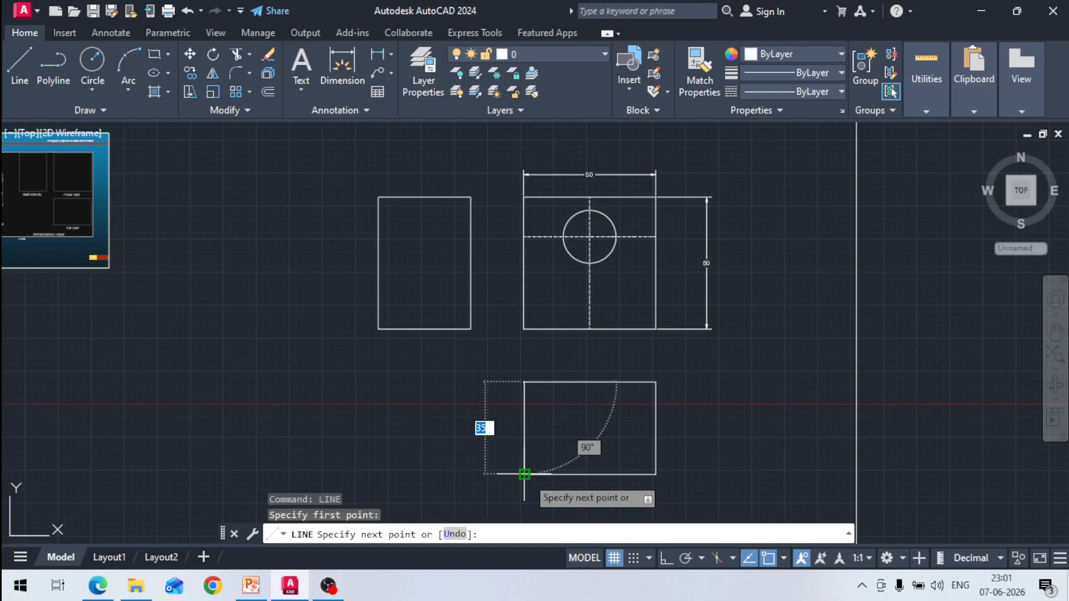
key("Escape")
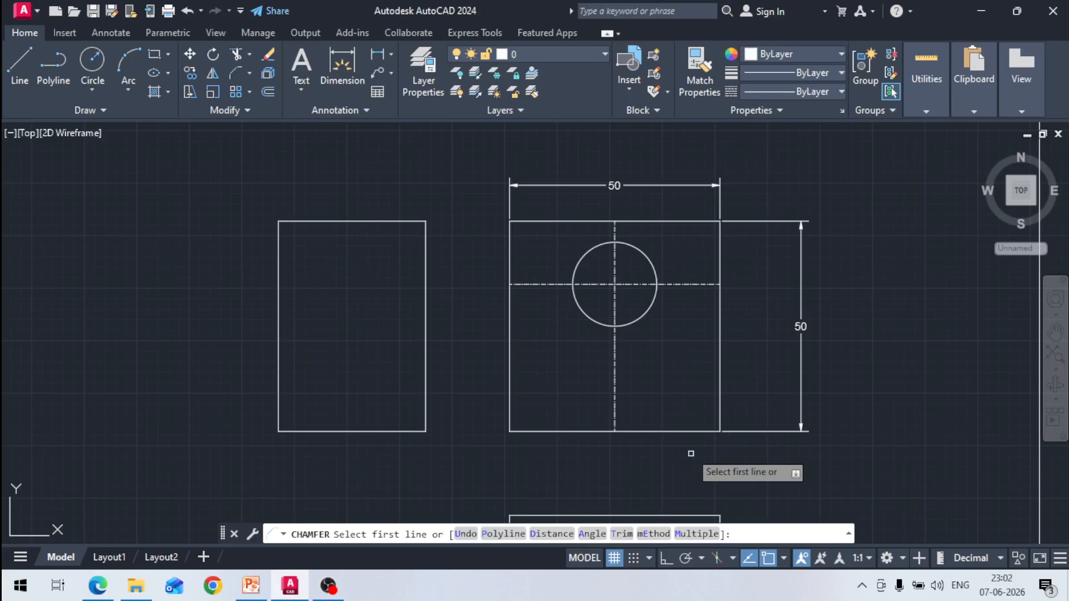
- Chamfer the two upper corners of the front view square with both chamfer distances set to 10
left_click(558, 533)
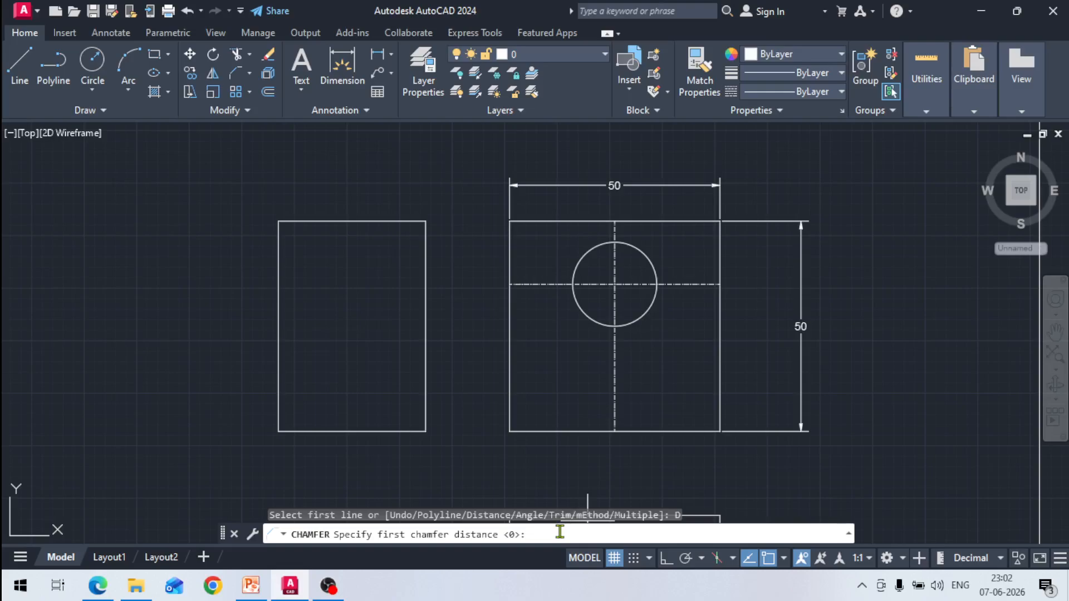
type("10")
key("Return")
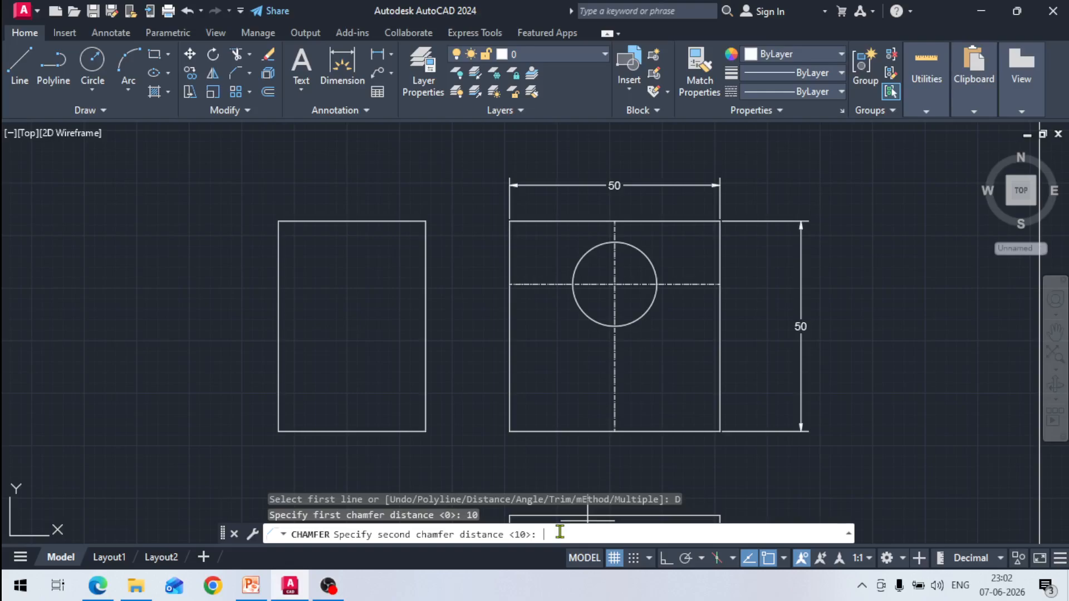
key("Return")
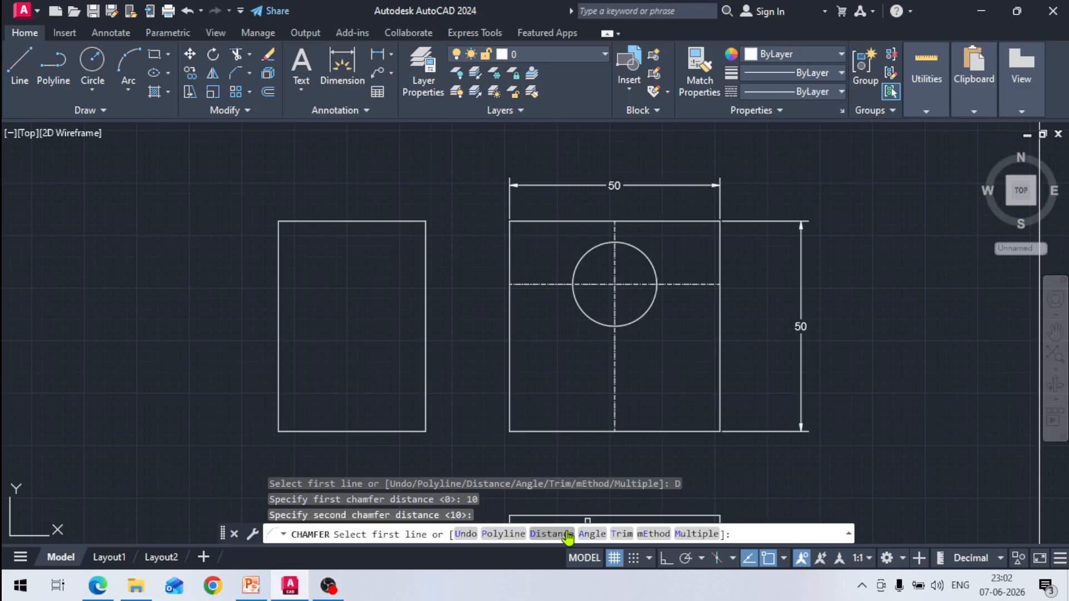
left_click(549, 222)
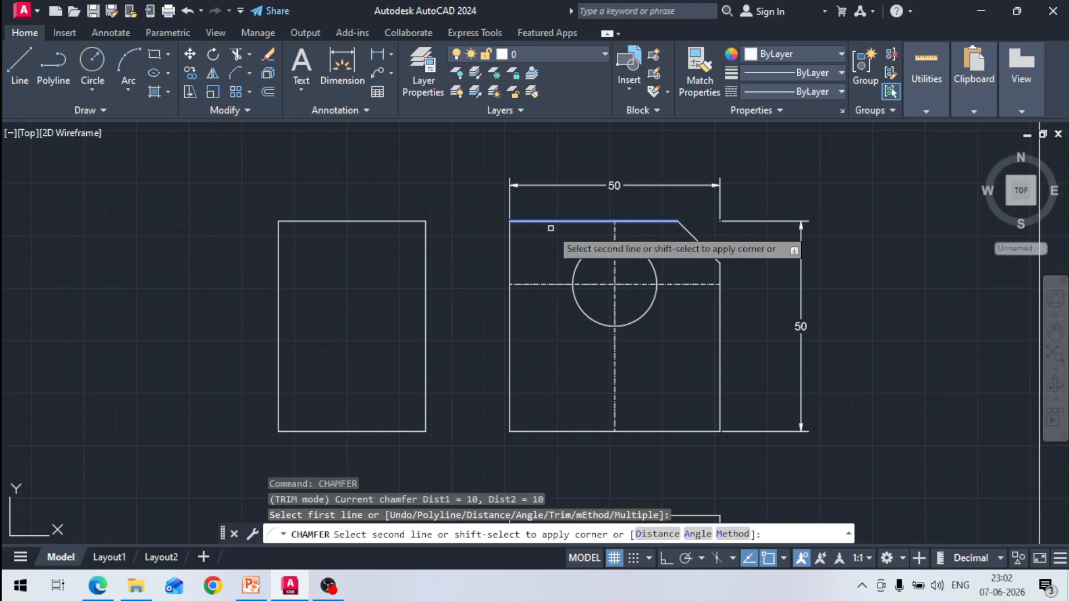
left_click(510, 230)
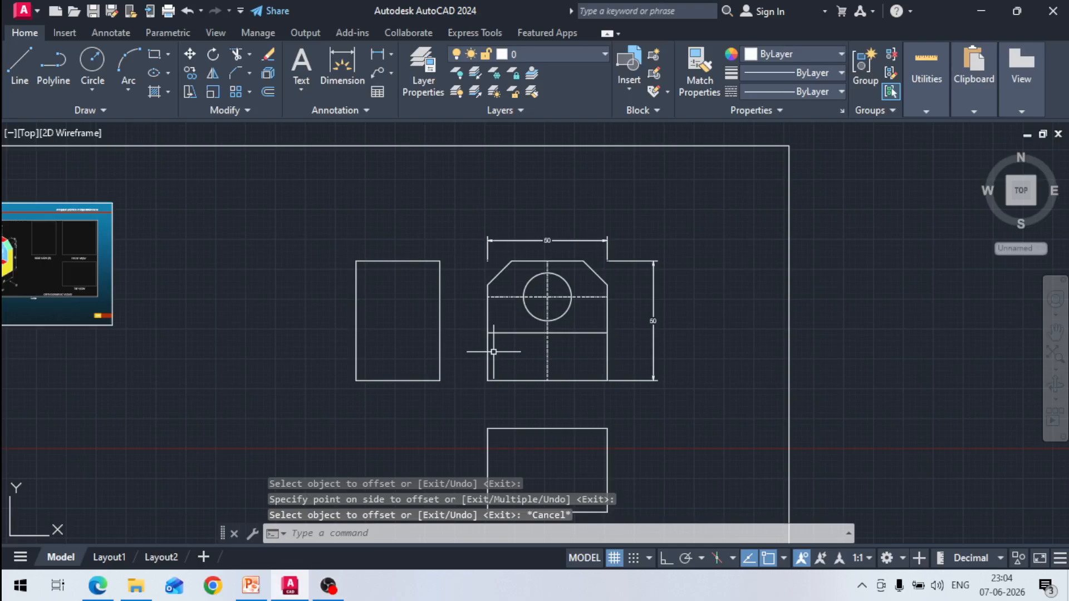
- Offset the left and right vertical edges of the front view 10 inward
key("Return")
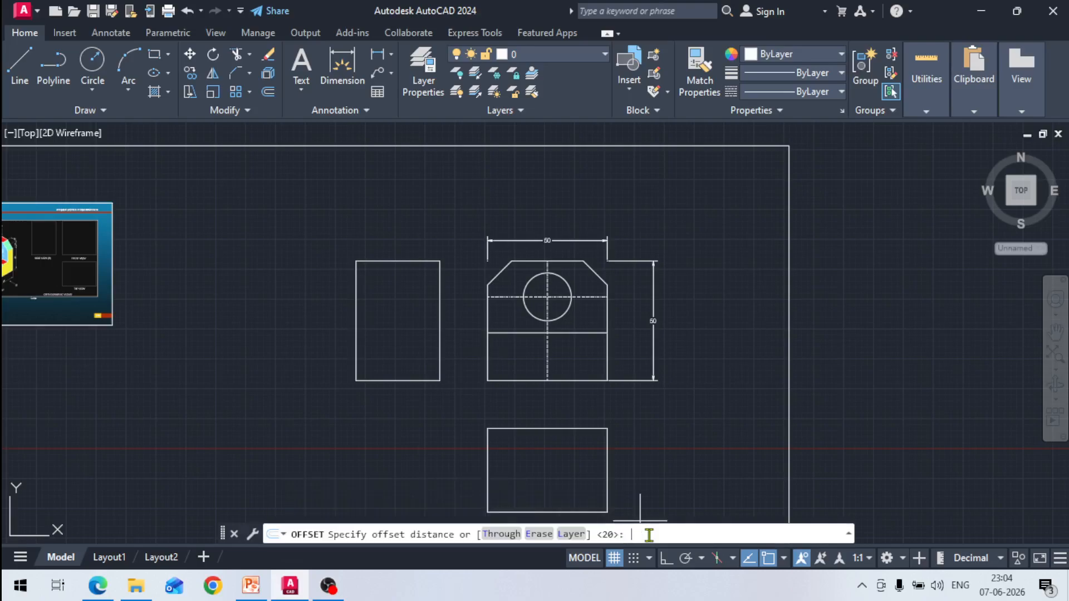
type("10")
key("Return")
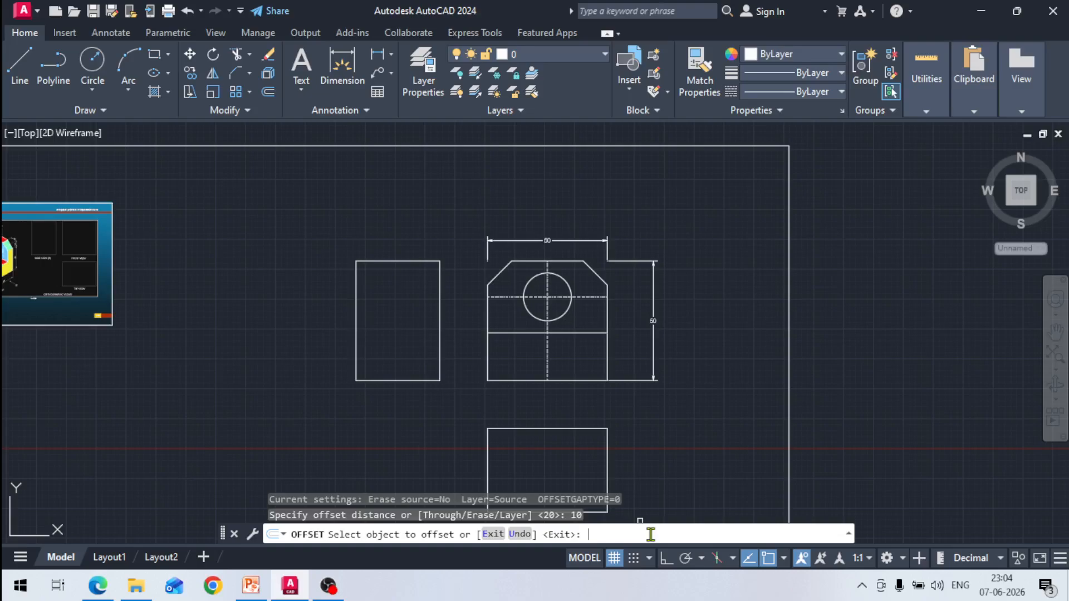
left_click(487, 356)
left_click(605, 355)
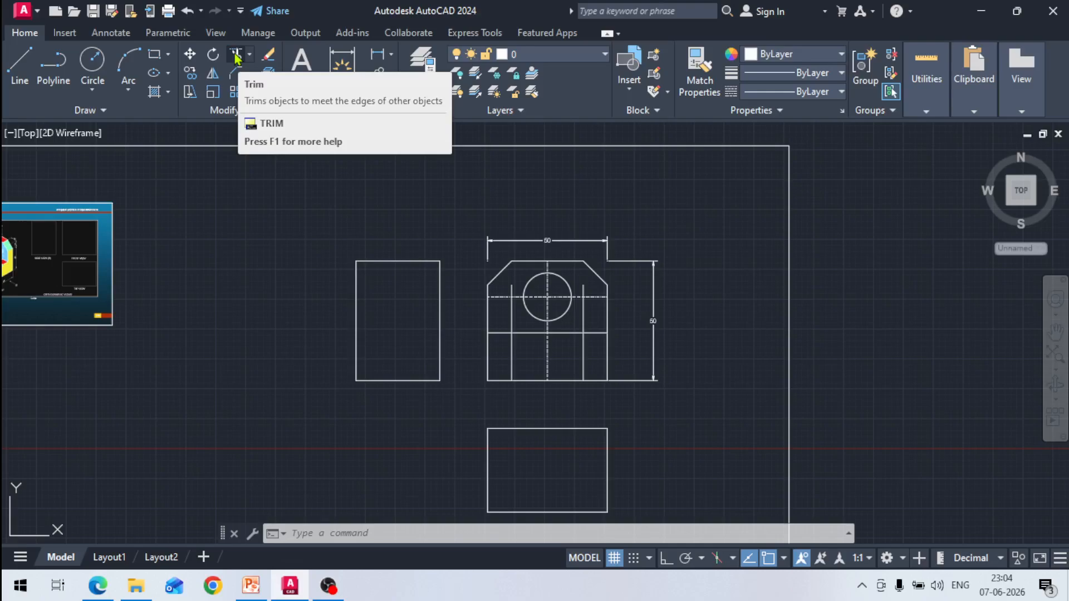
- Trim the front view's inner vertical and horizontal lines into two lower corner blocks, and dimension the width between them
left_click(236, 56)
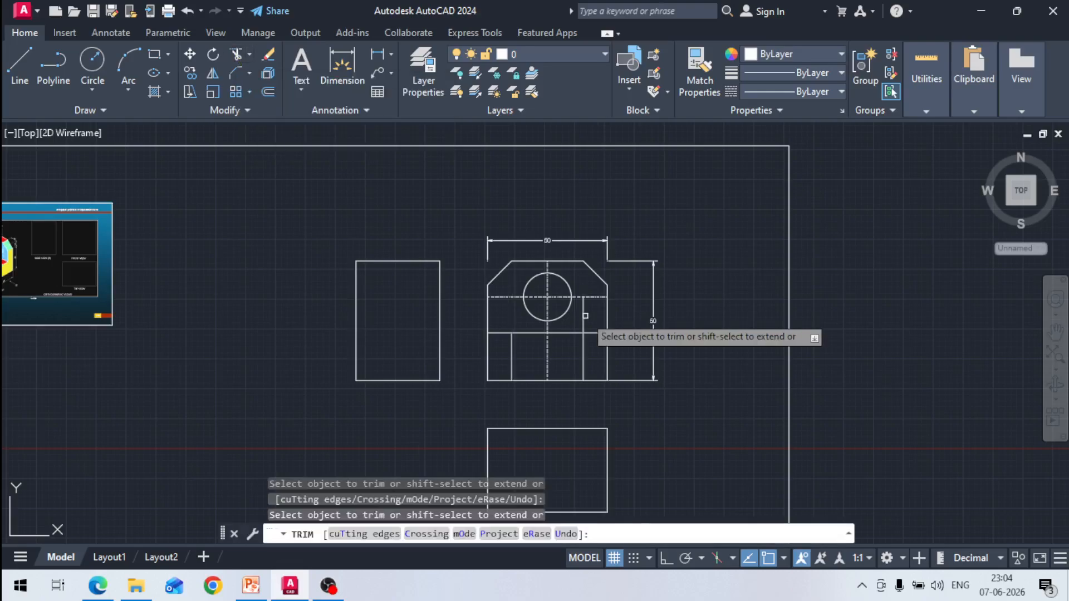
left_click(584, 316)
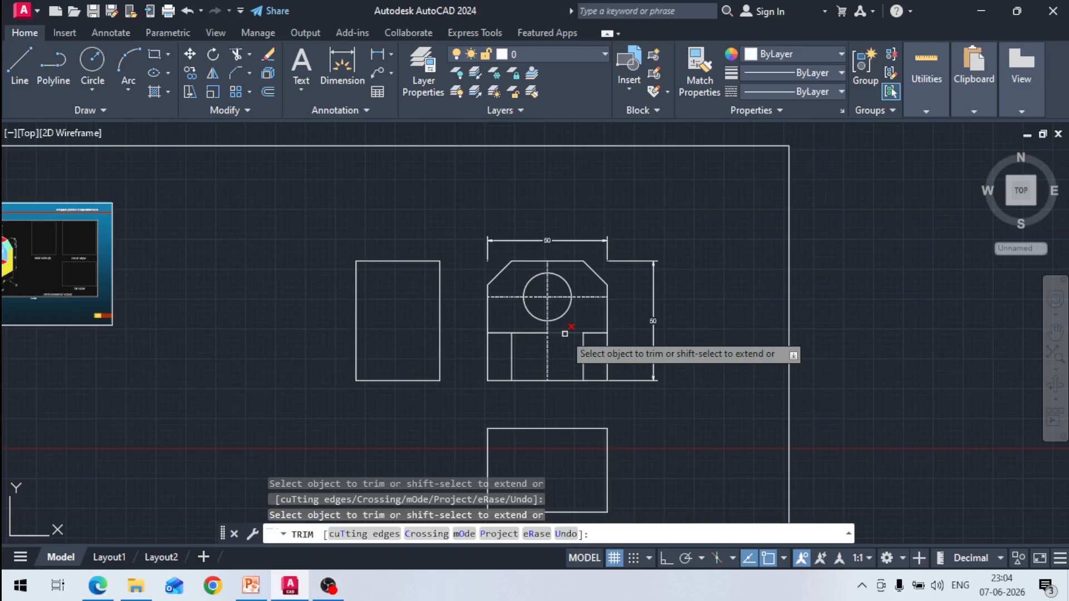
left_click(565, 333)
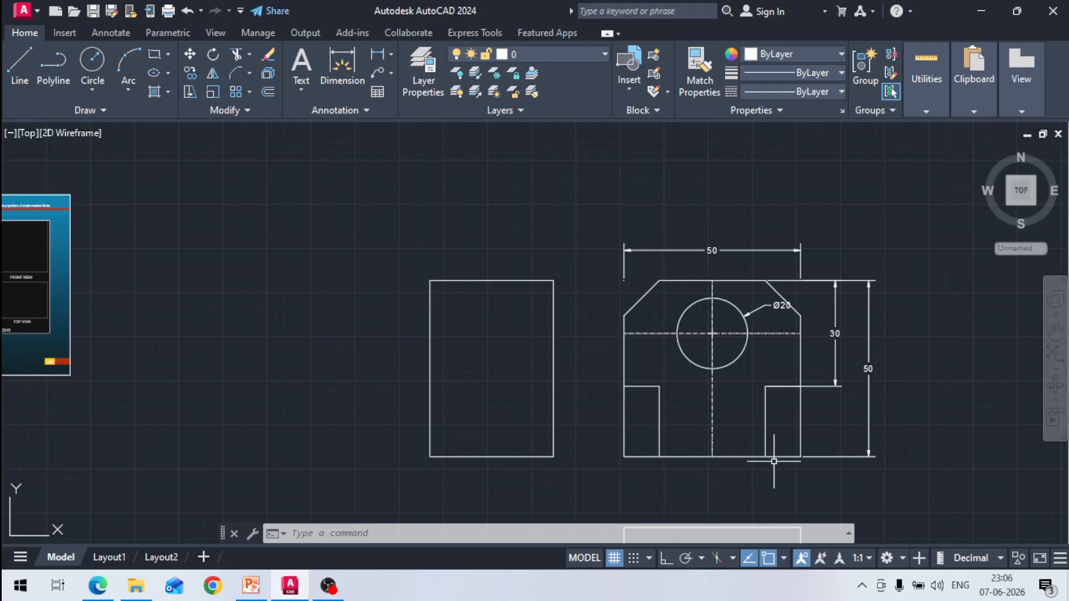
left_click(342, 66)
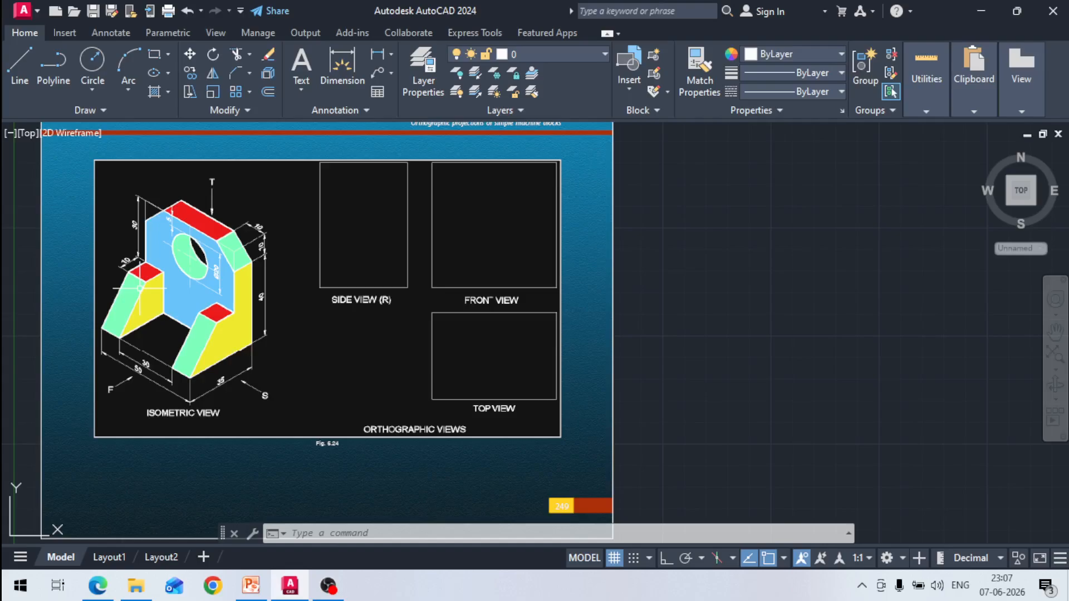
- Offset the side view's inner vertical line 10 to the left
scroll(139, 288, "down", 6)
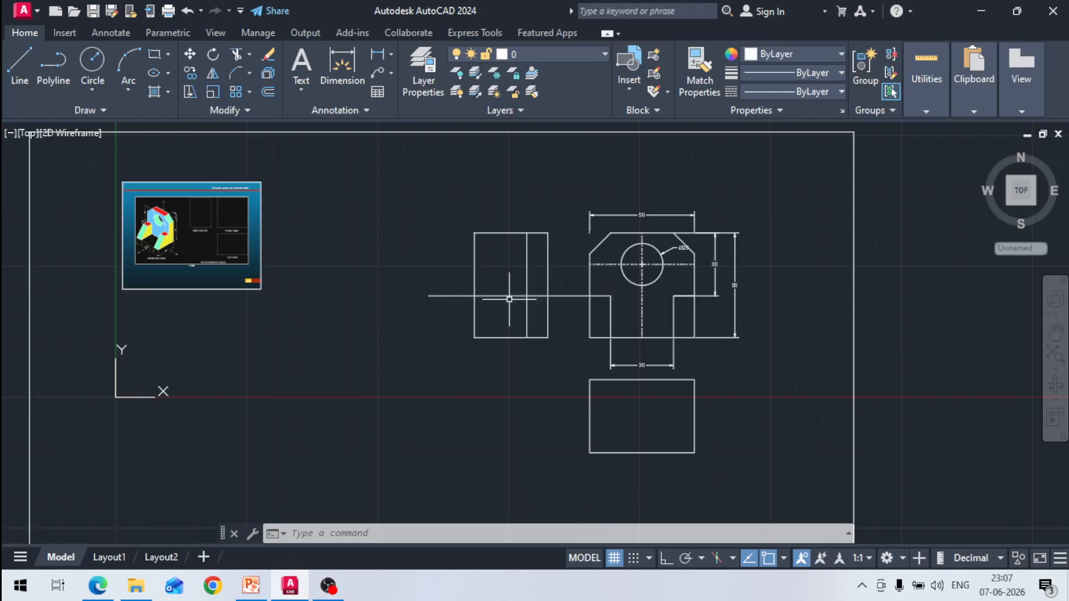
left_click(268, 92)
key("Return")
left_click(526, 261)
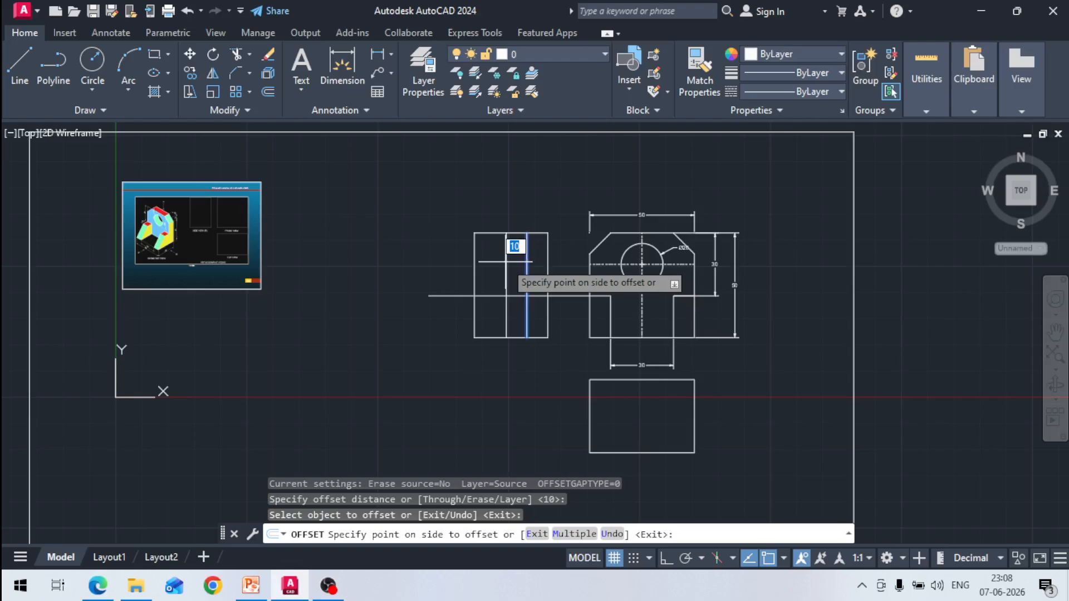
key("Escape")
- Draw a slanted line in the side view from the new vertical line's intersection with the horizontal line to the lower-left corner
key("l")
key("Return")
left_click(506, 296)
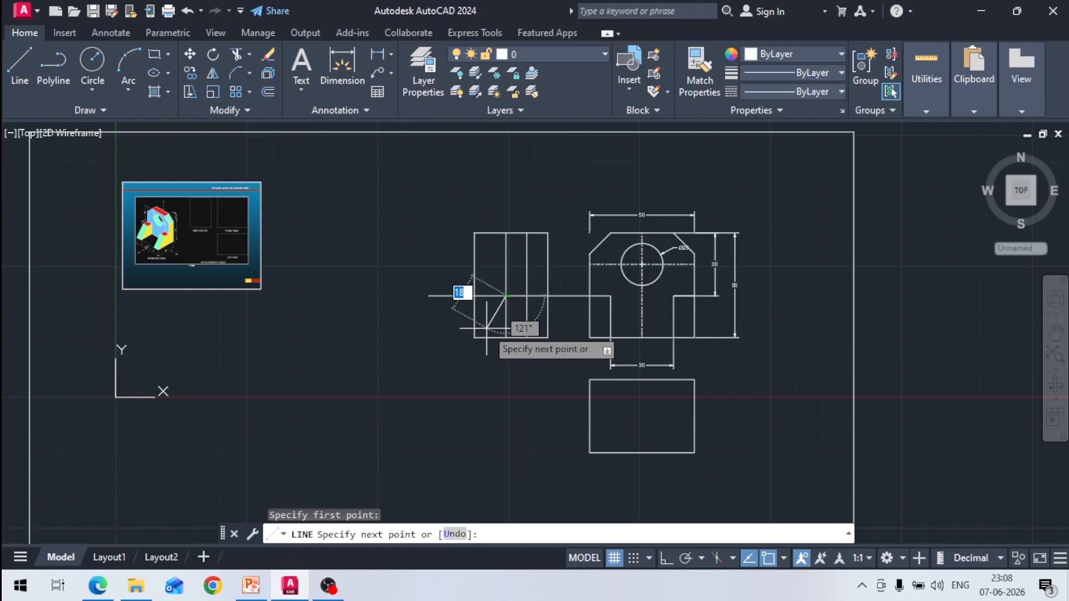
left_click(486, 328)
key("Return")
- Trim the side view's excess construction lines so only the stepped profile with the slanted edge remains
type("tr")
key("Return")
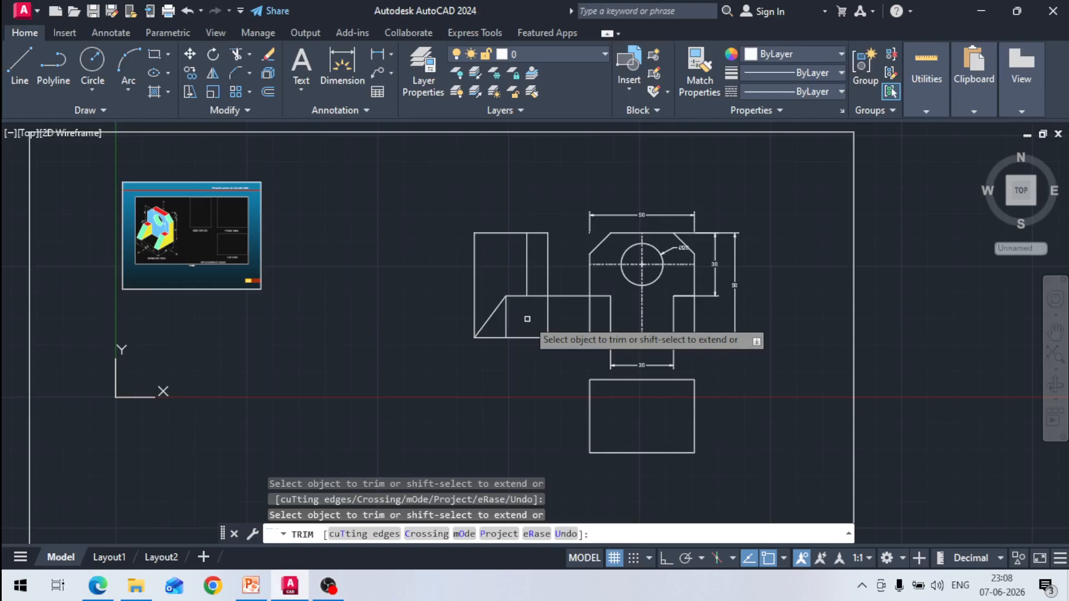
left_click(567, 296)
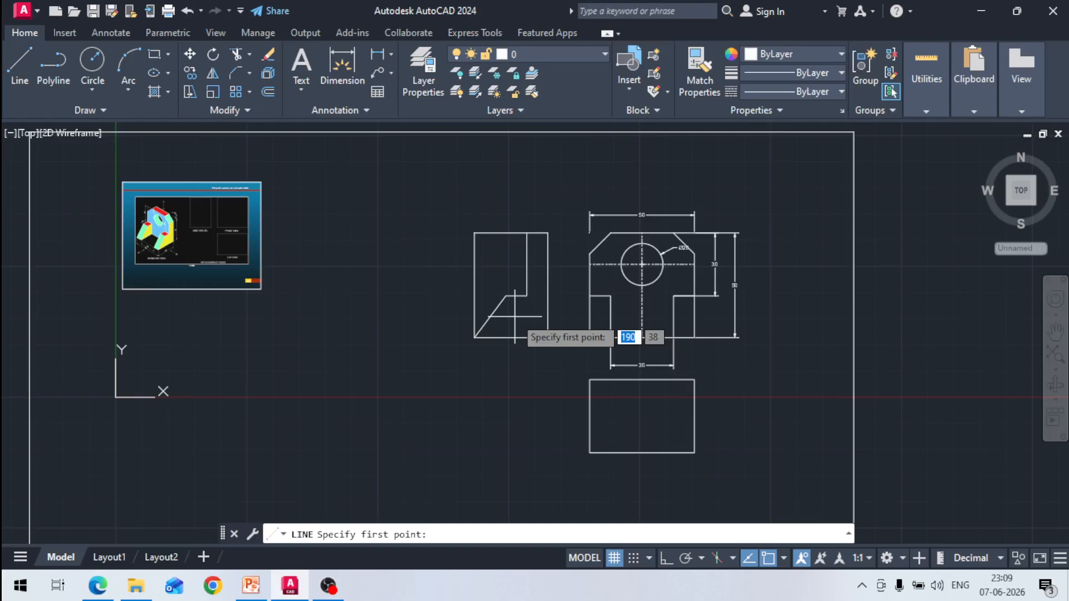
- Draw the hole's centre and edge lines across the side view's upper plate, projected from the front view and spaced 10 apart
left_click(488, 265)
key("Escape")
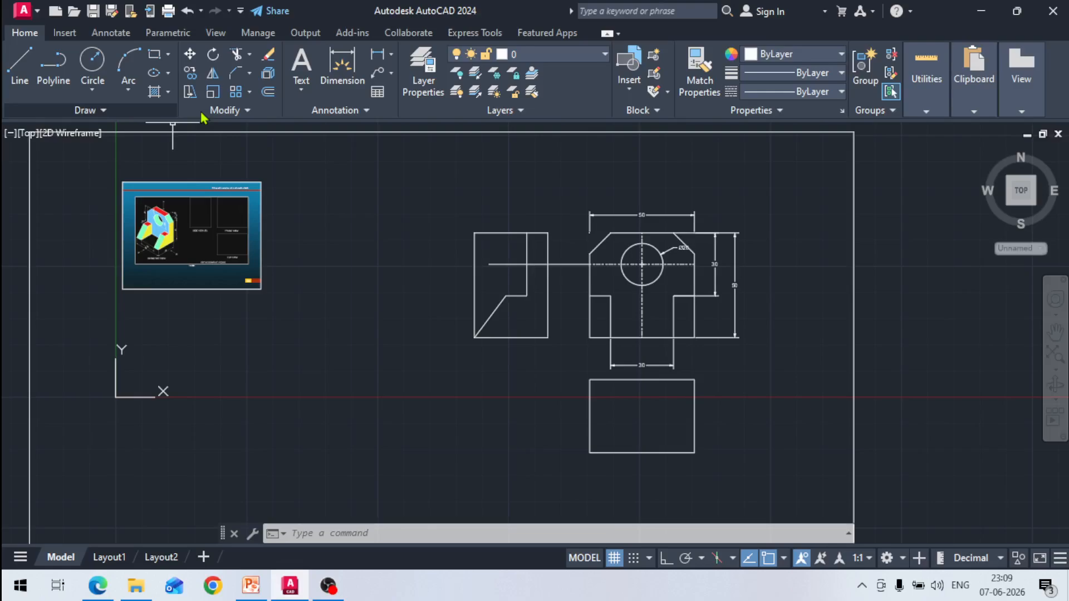
left_click(268, 92)
key("Return")
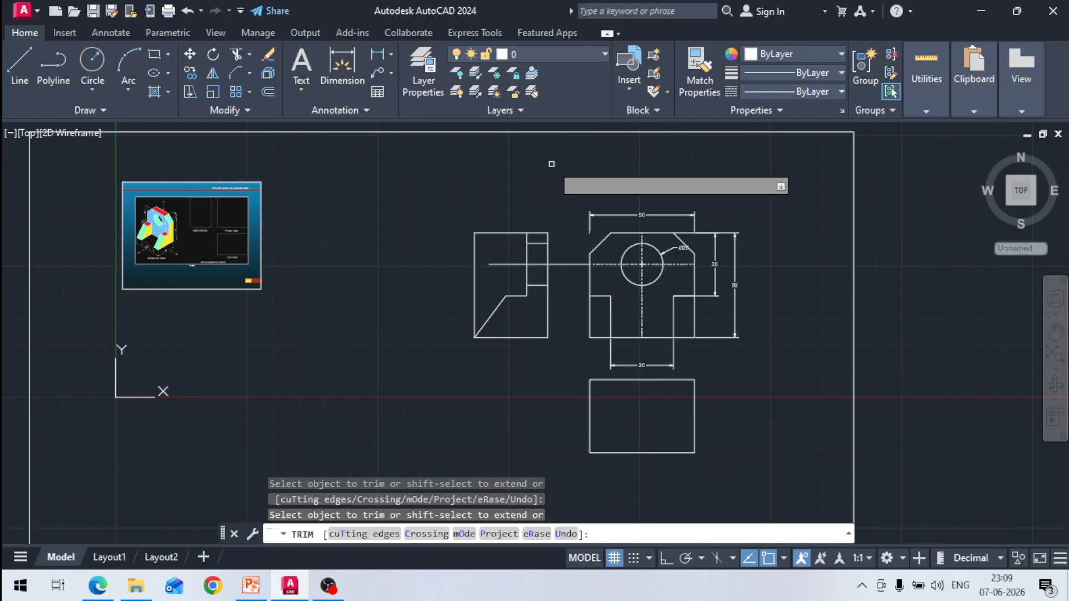
scroll(553, 183, "up", 2)
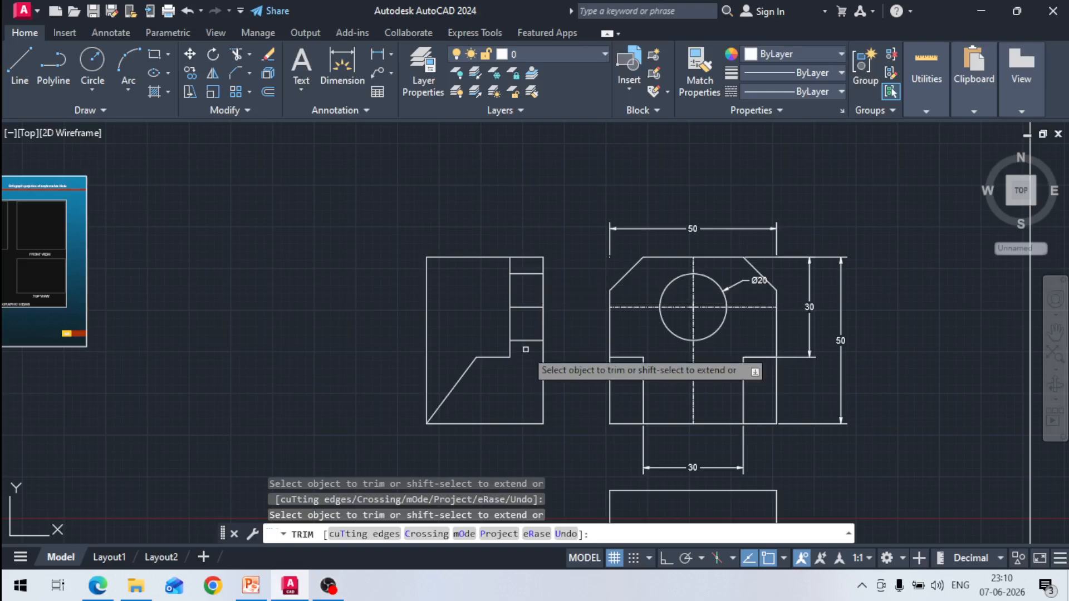
- Set the current linetype to CENTER and end the trimming
left_click(800, 92)
left_click(824, 151)
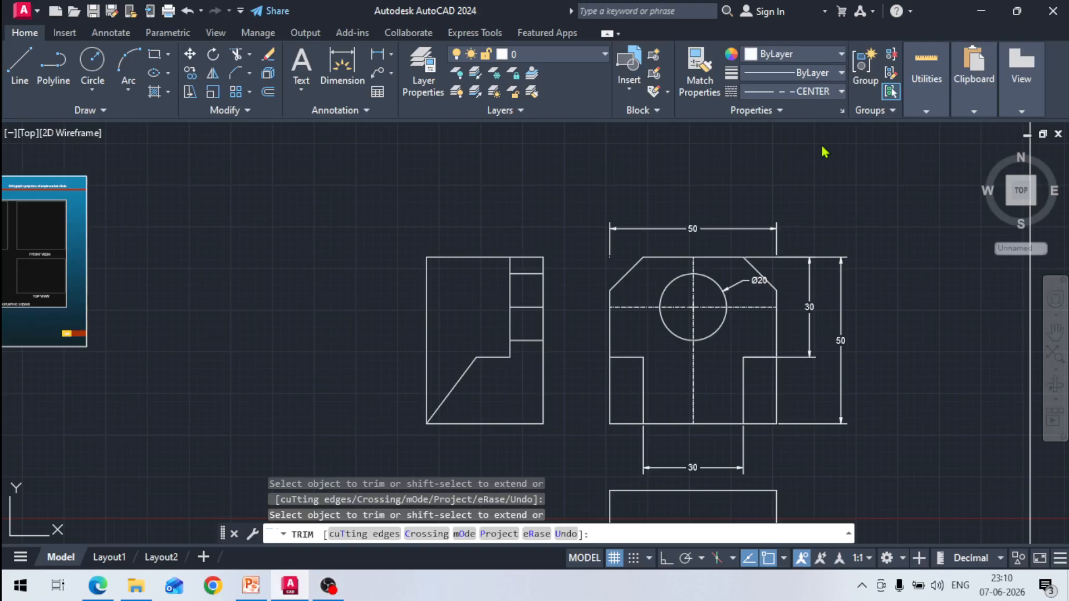
key("Escape")
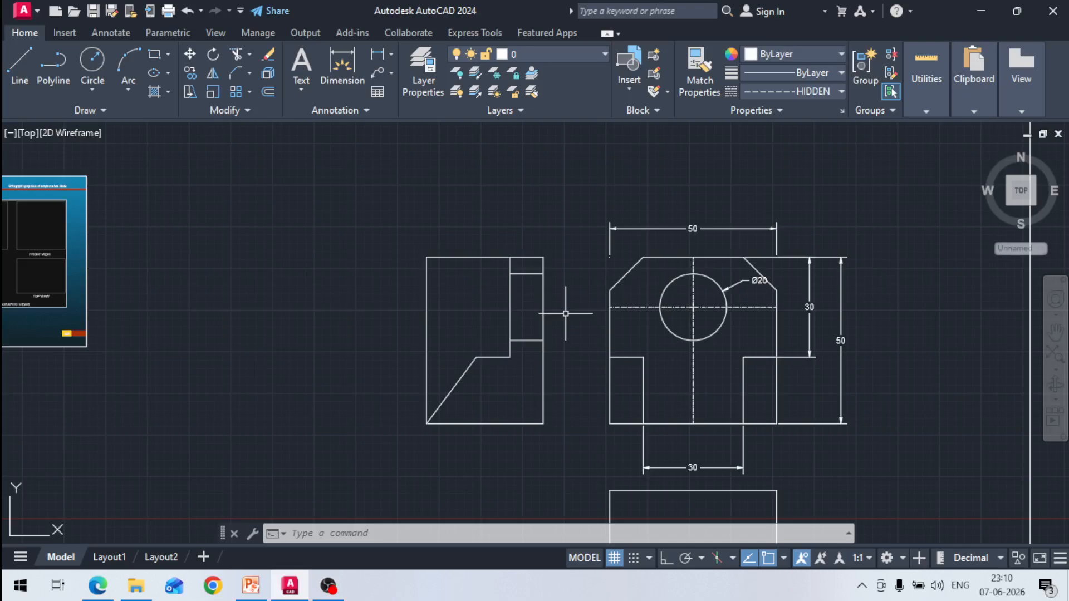
- Set the linetype of the hole's two edge lines in the side view to HIDDEN
left_click(823, 91)
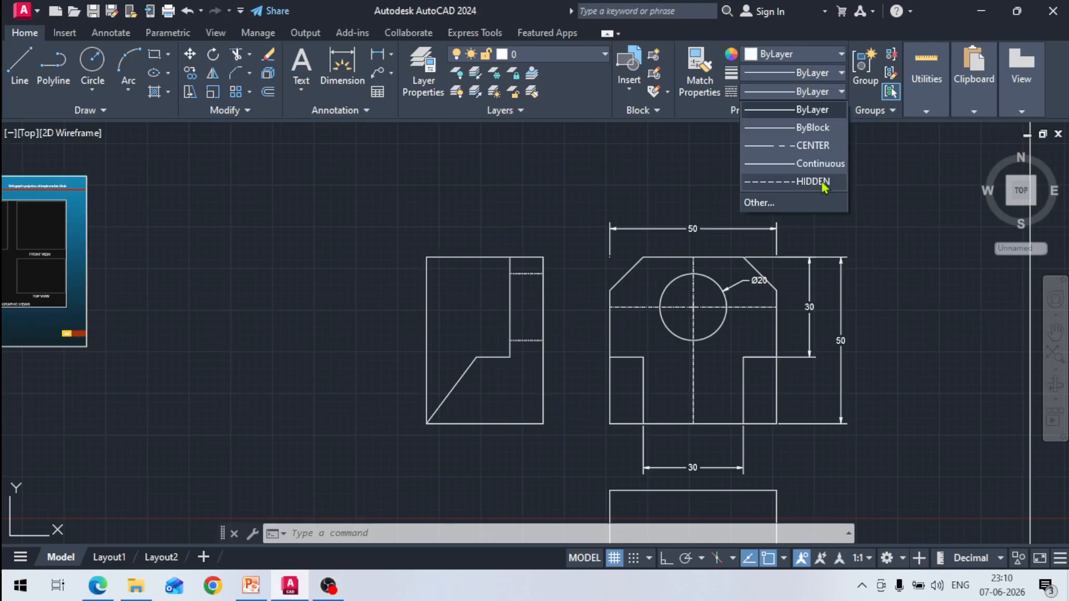
left_click(823, 182)
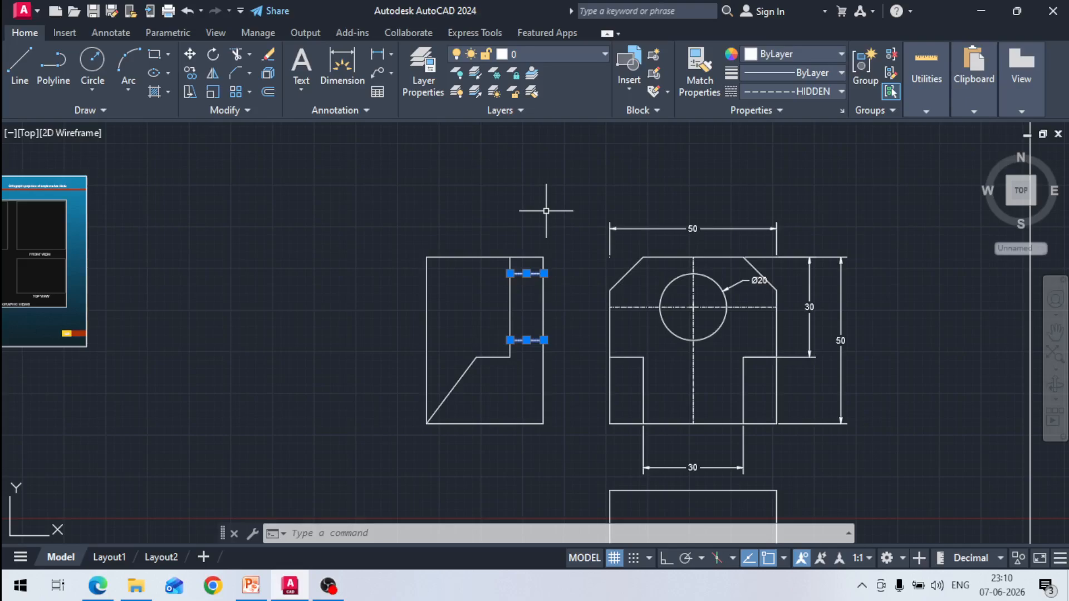
key("Escape")
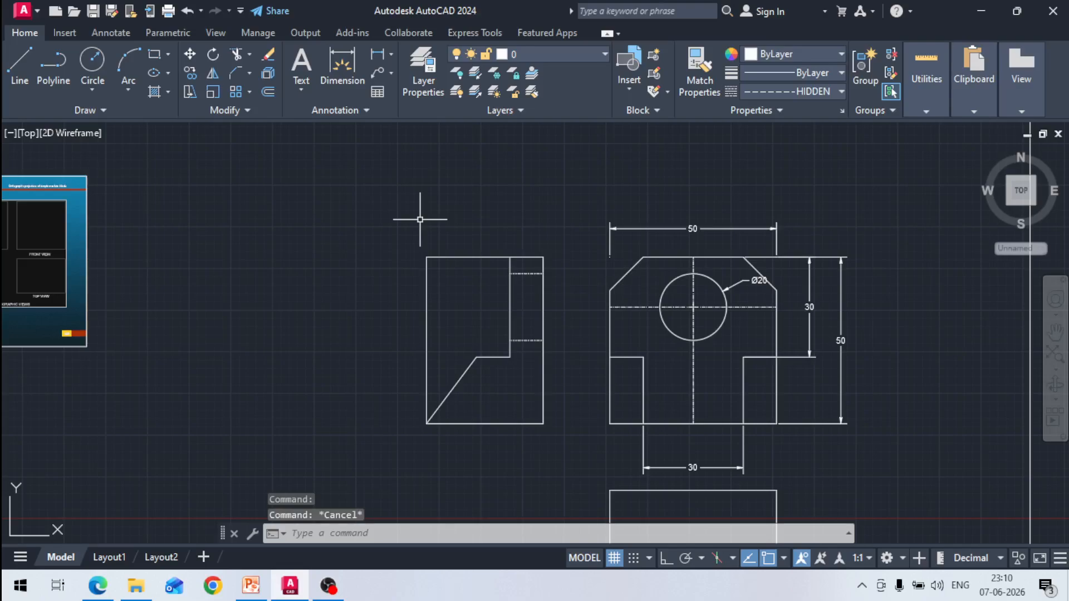
- Draw the hole's horizontal CENTER line through the side view, level with the front view's centre line, and trim the excess outline beside the upper plate
key("l")
key("Return")
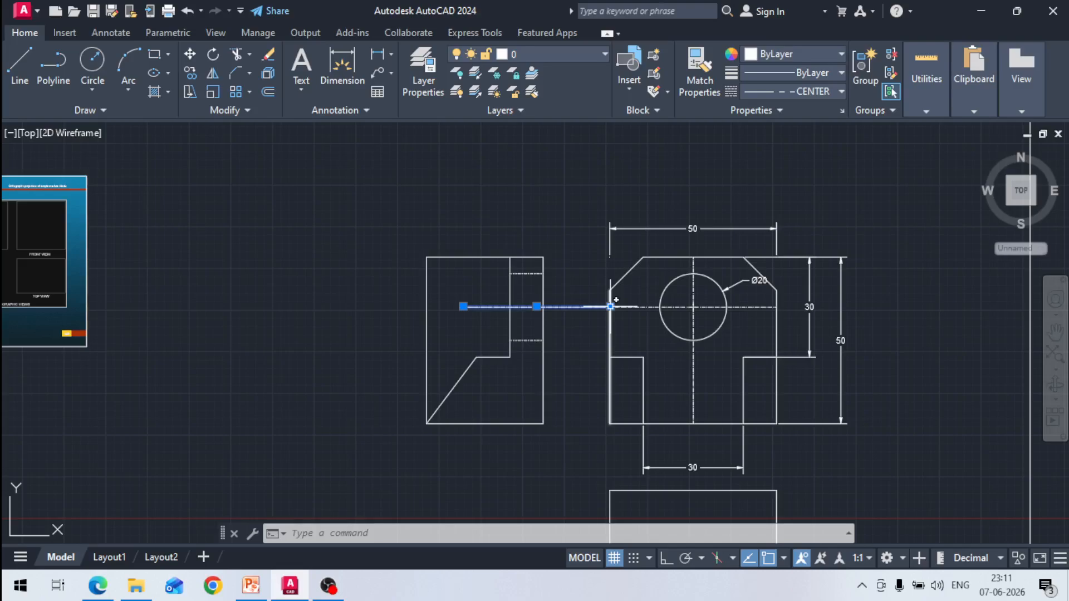
key("Escape")
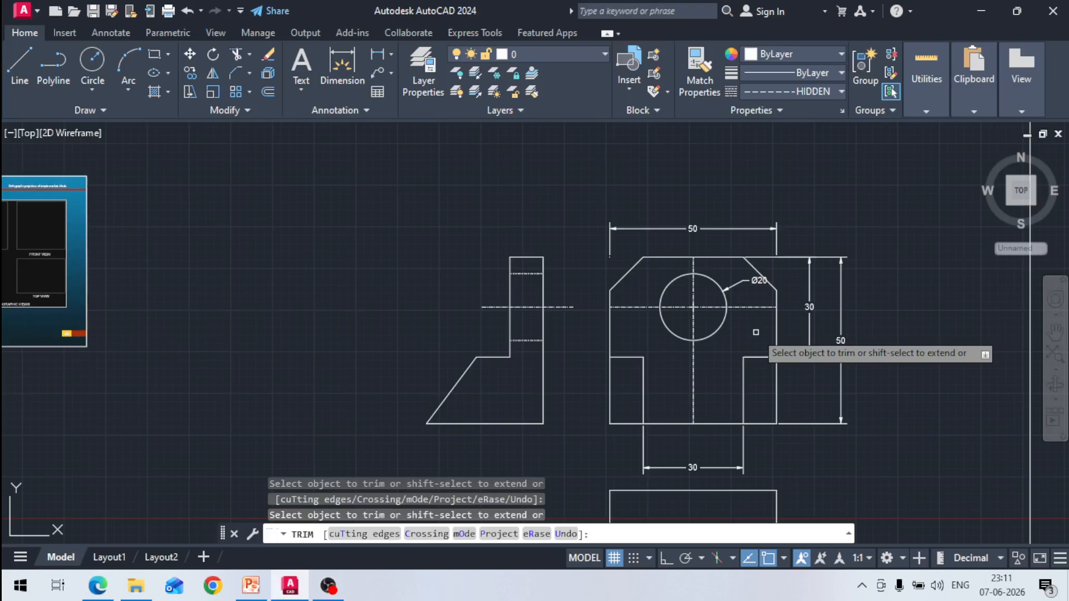
key("Escape")
- Offset the top view's upper edge downward by 10, and offset the resulting line downward by another 10
scroll(278, 262, "down", 6)
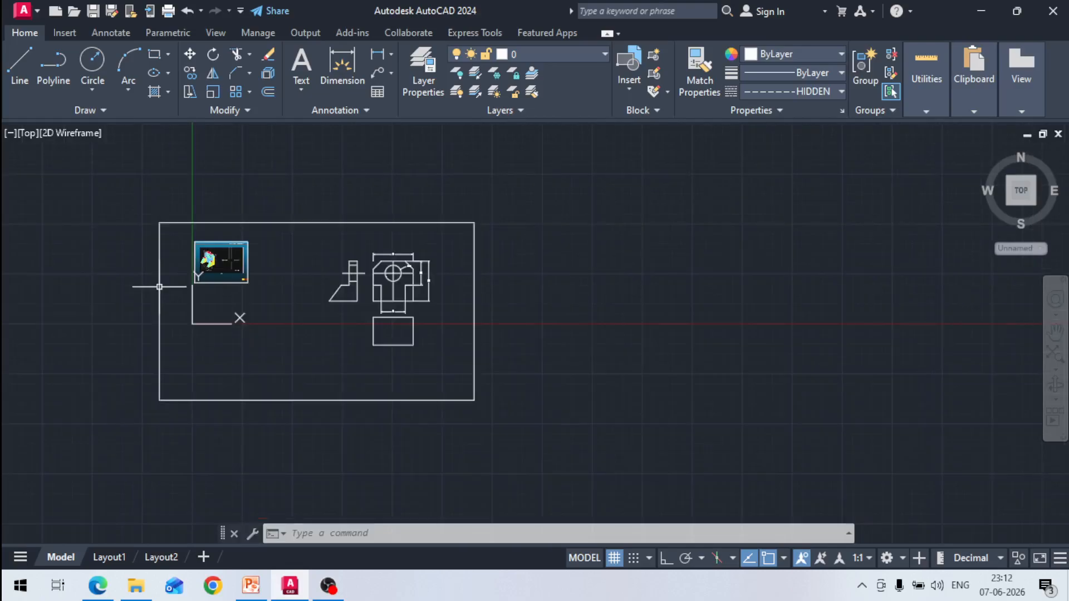
scroll(159, 287, "up", 5)
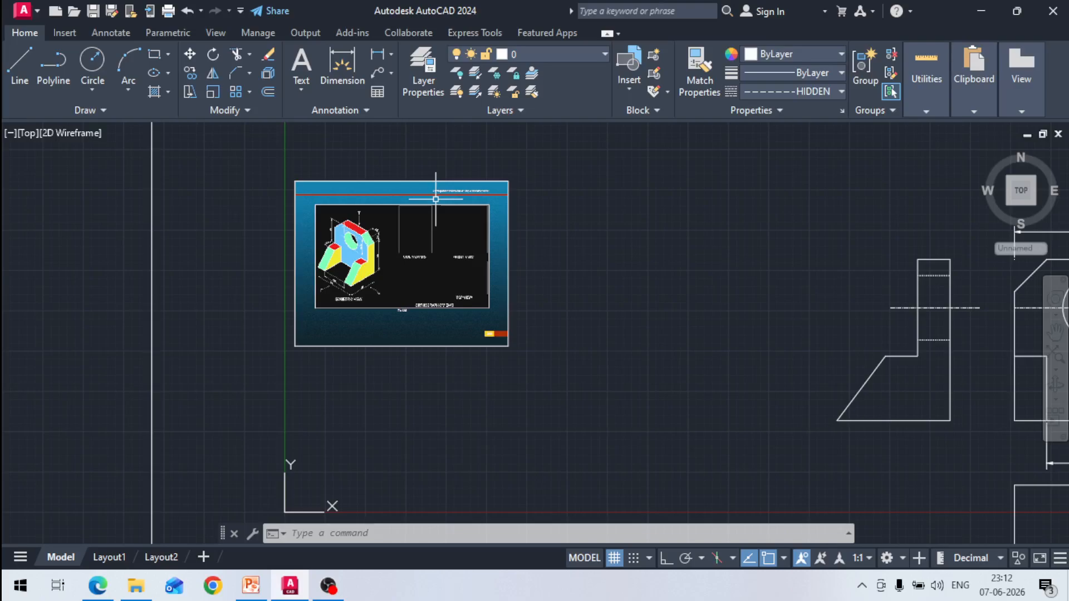
scroll(407, 199, "up", 3)
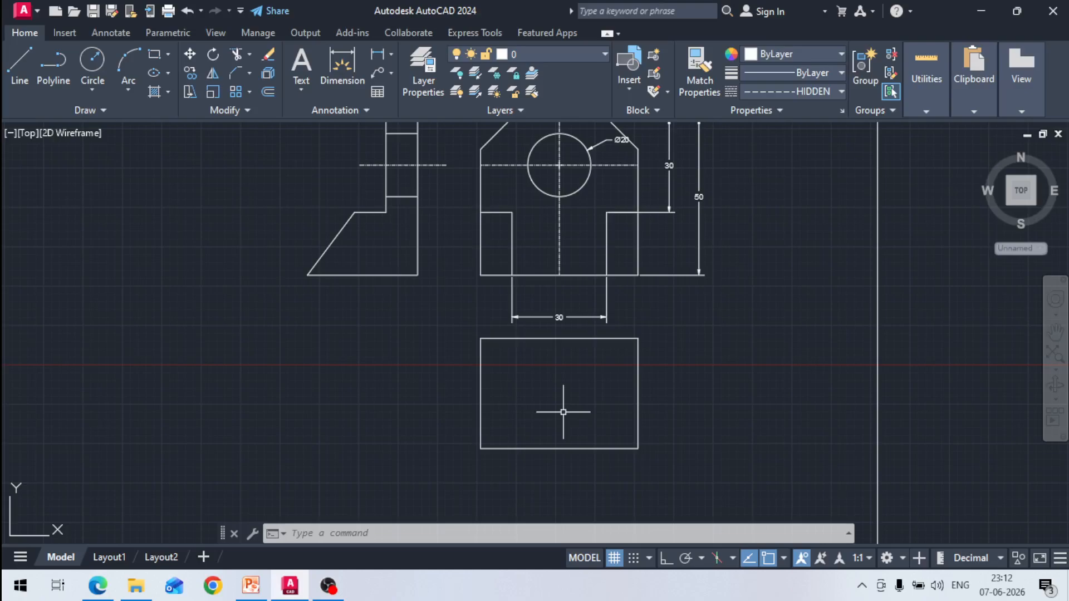
type("o")
key("Return")
key("Return")
left_click(590, 338)
left_click(563, 390)
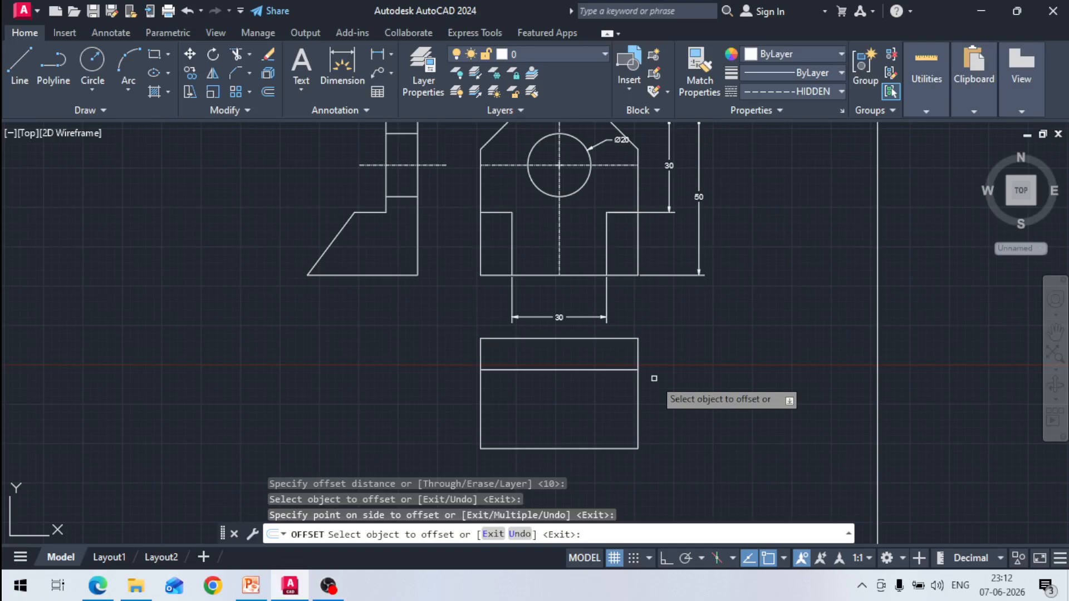
left_click(527, 370)
left_click(710, 404)
key("Escape")
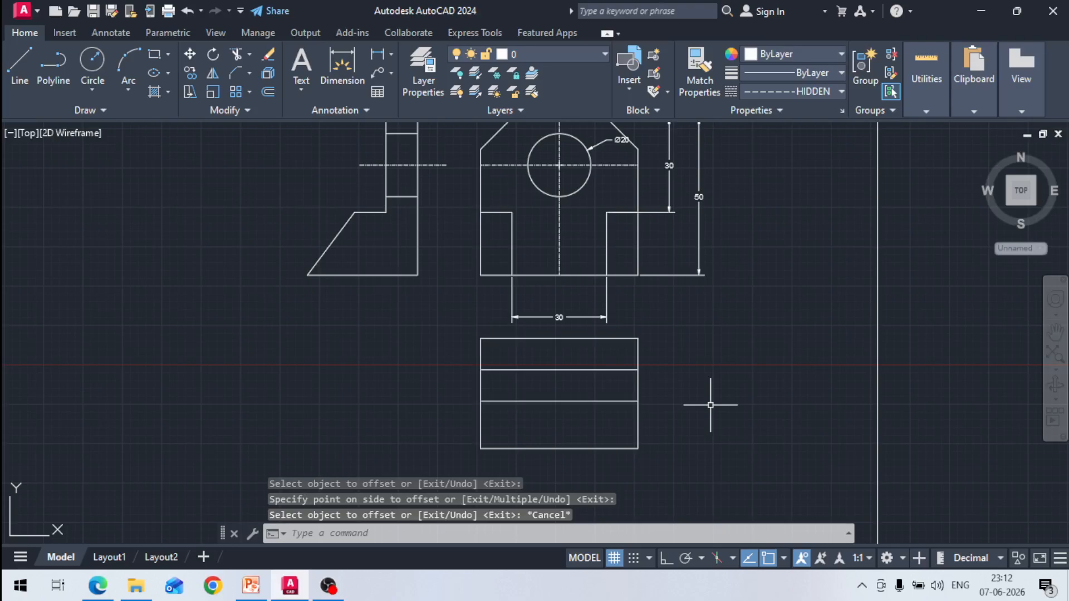
- Offset the top view's two side edges inward by 10 and draw a vertical centre line from the upper edge's midpoint past the lower edge
key("Return")
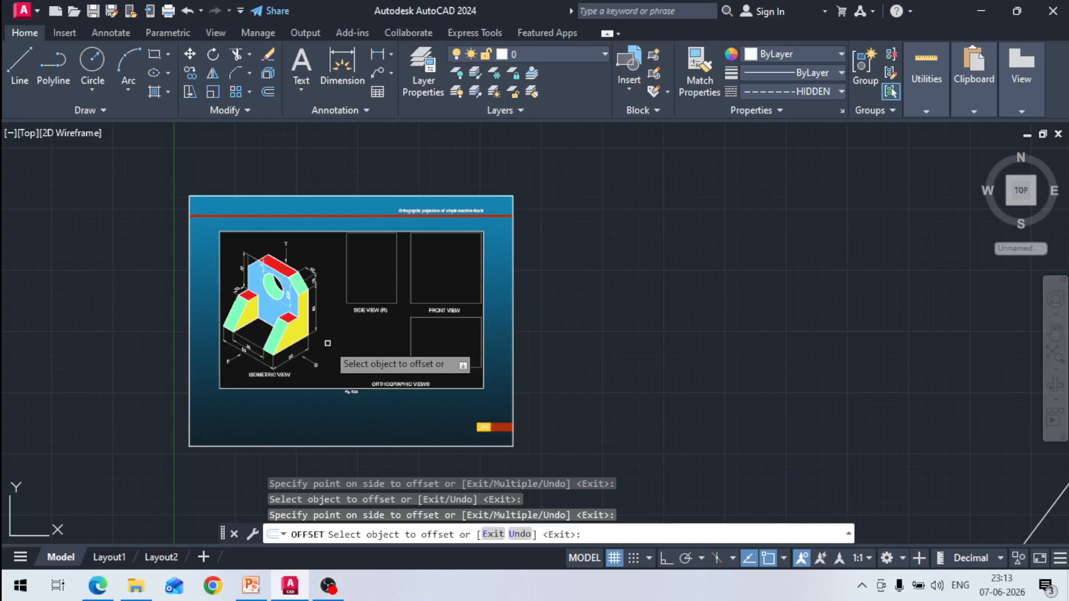
scroll(328, 343, "down", 6)
scroll(582, 421, "up", 4)
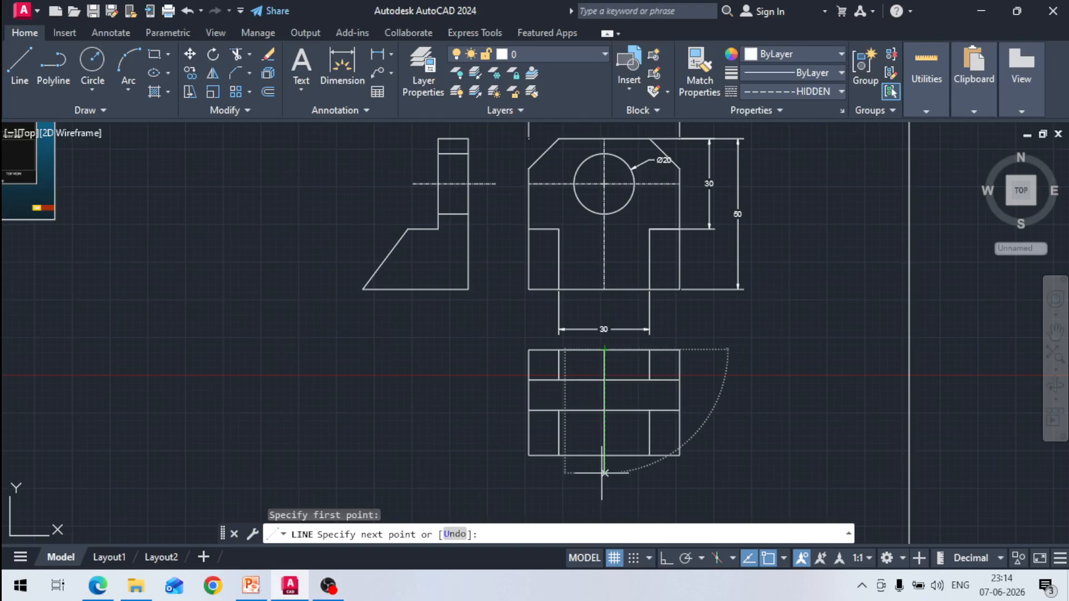
left_click(604, 473)
key("Escape")
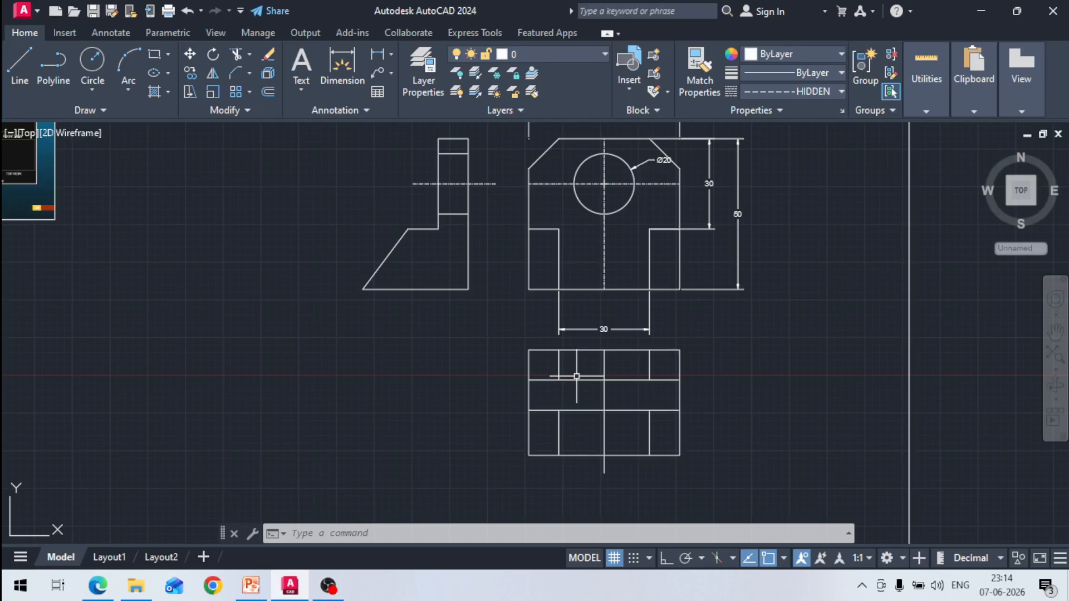
- Offset the two inner vertical lines of the top view's upper strip by 5 toward the centre to form the hole edges
type("o")
key("Return")
type("5")
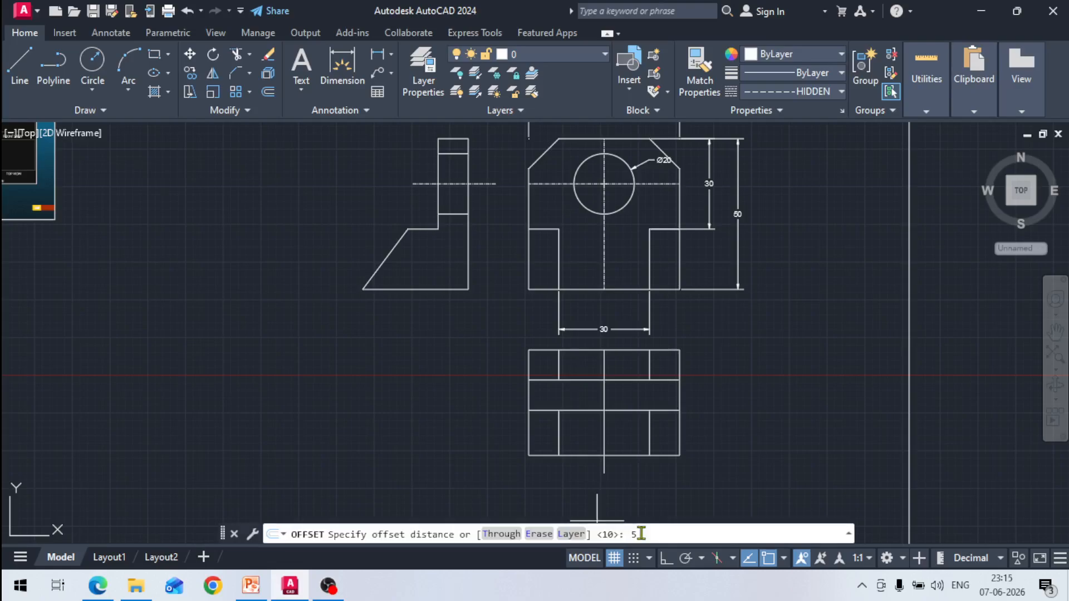
key("Return")
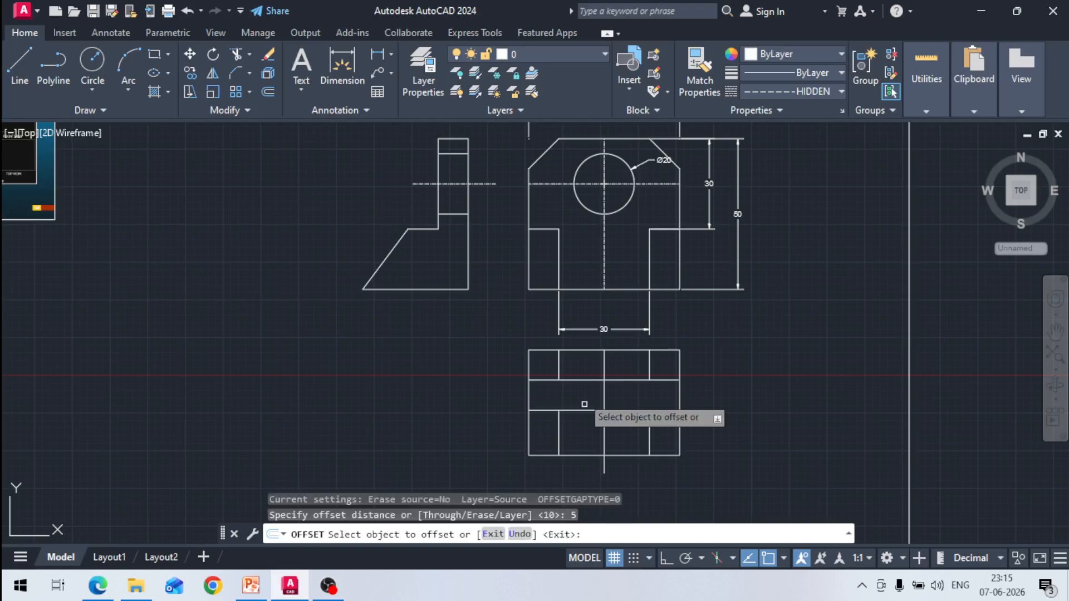
left_click(558, 365)
left_click(582, 365)
left_click(649, 365)
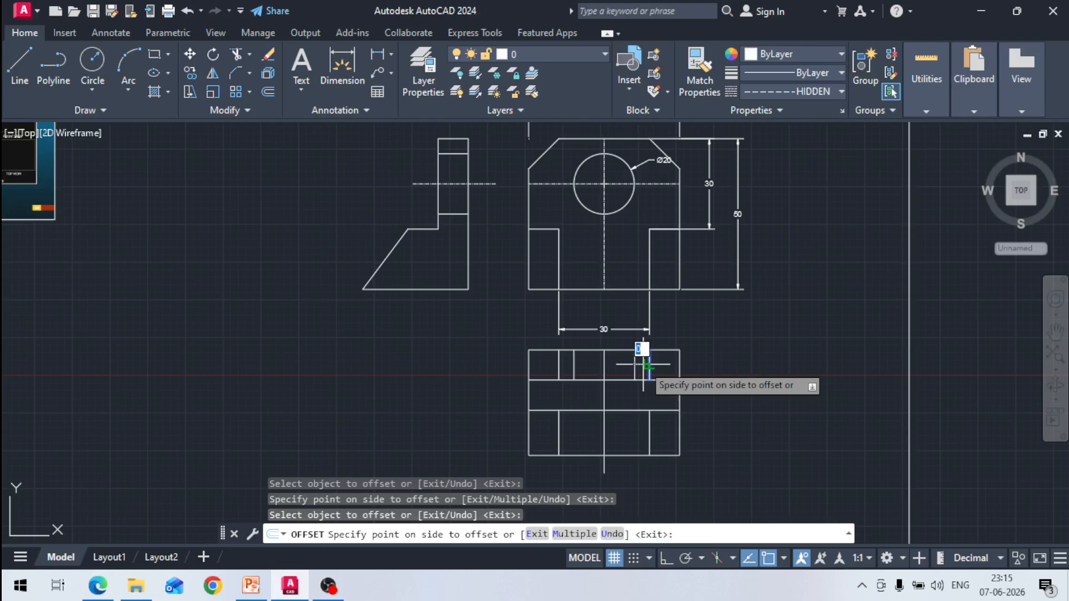
left_click(644, 365)
key("Escape")
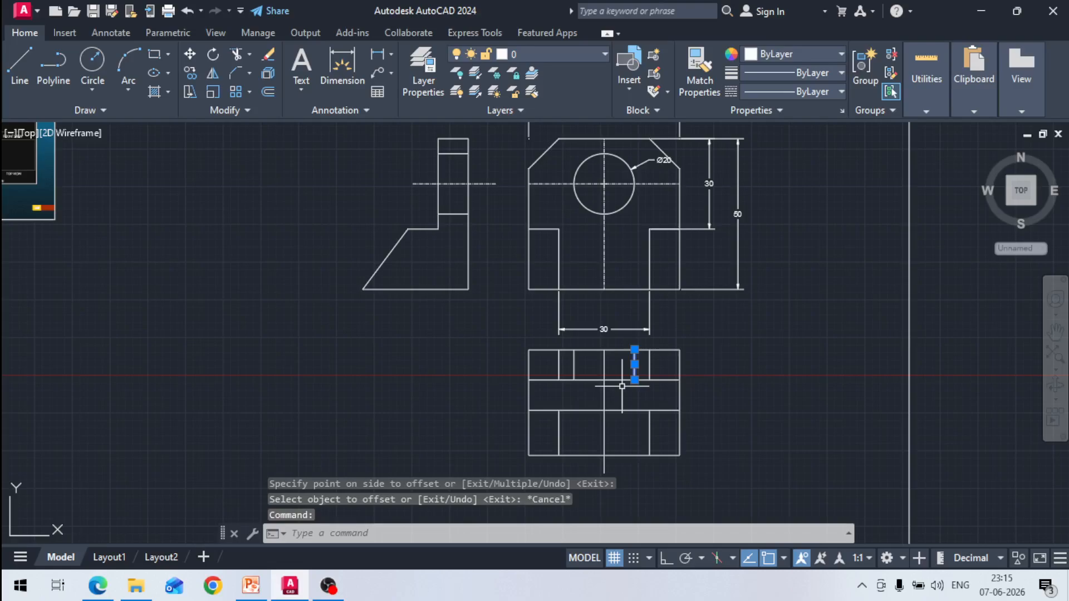
key("Escape")
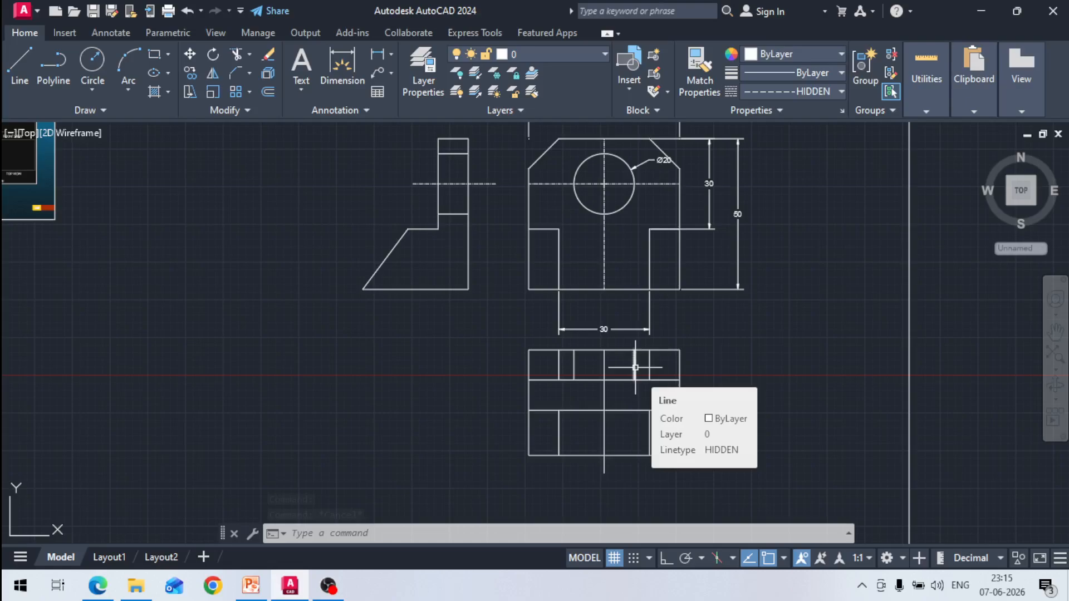
left_click(635, 367)
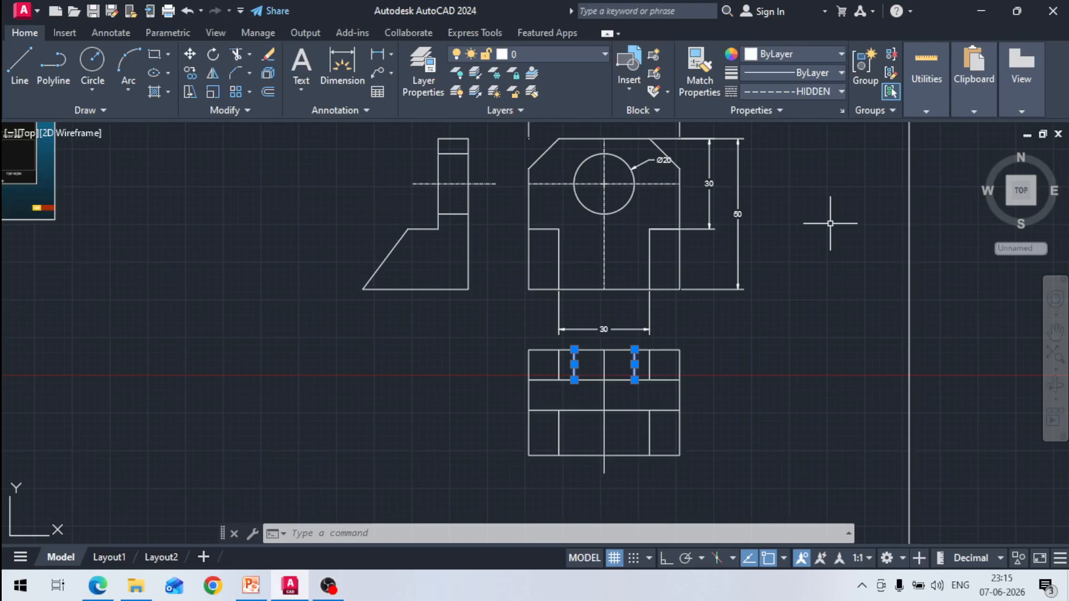
type("o")
key("Return")
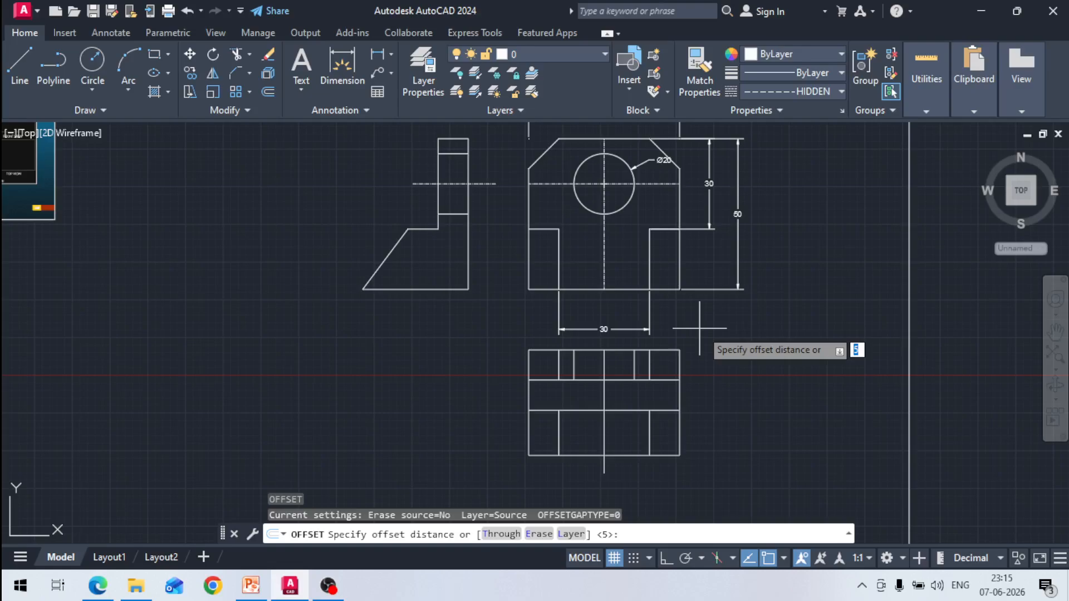
- Give the top view's vertical centre line a dashed centre linetype and set the two hole edge lines to HIDDEN
left_click(840, 92)
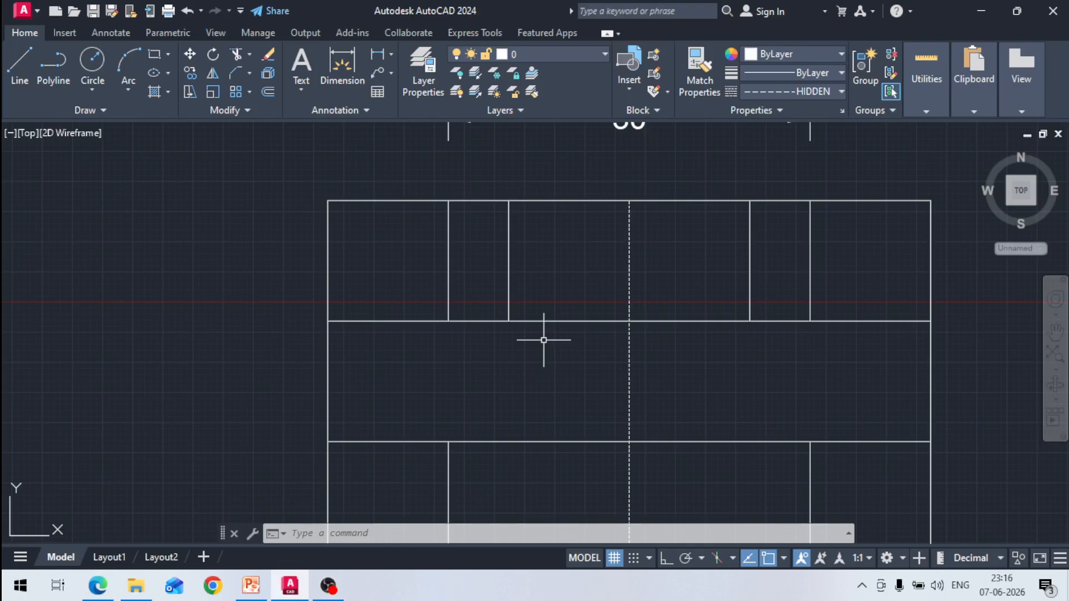
scroll(543, 340, "down", 2)
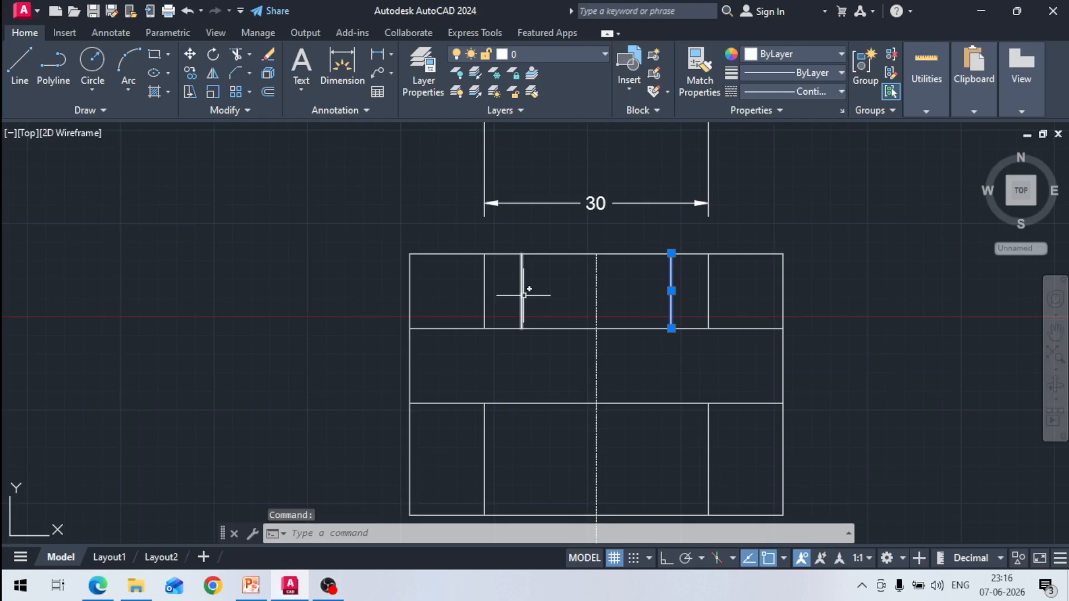
left_click(522, 295)
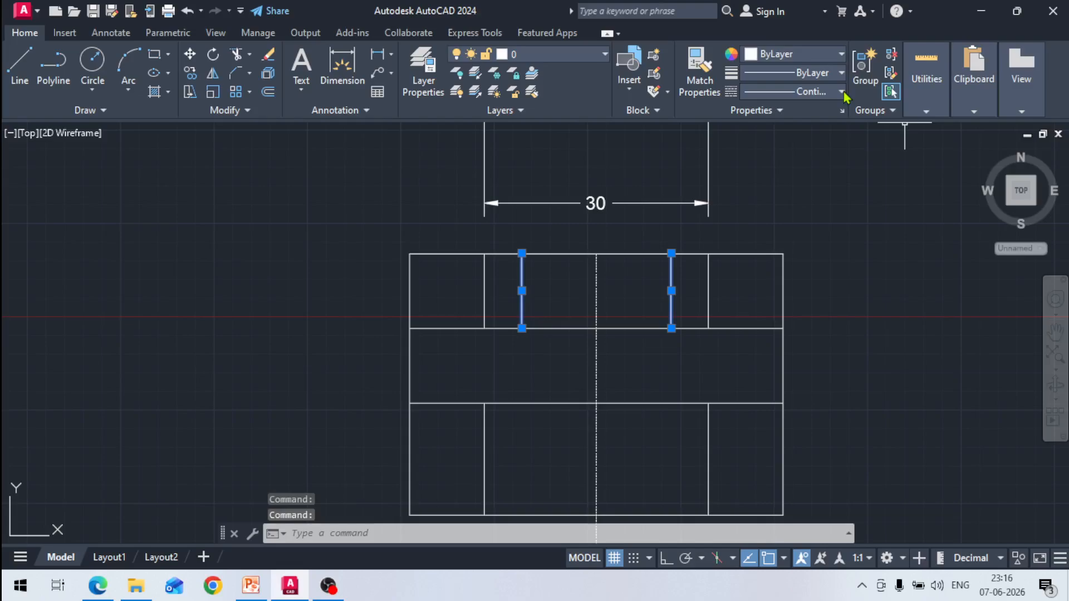
left_click(844, 93)
left_click(813, 181)
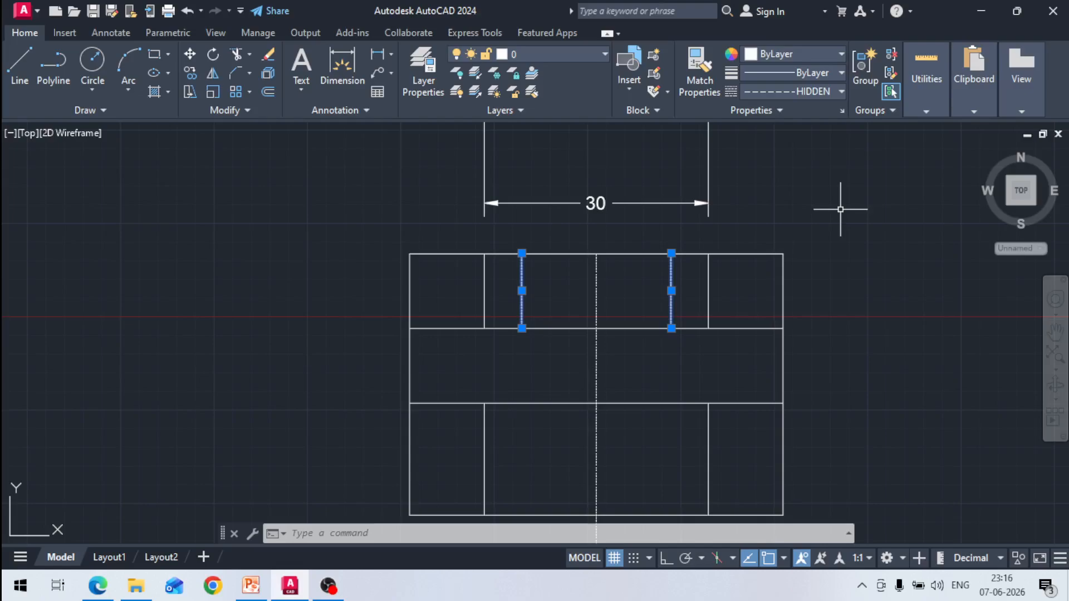
key("Escape")
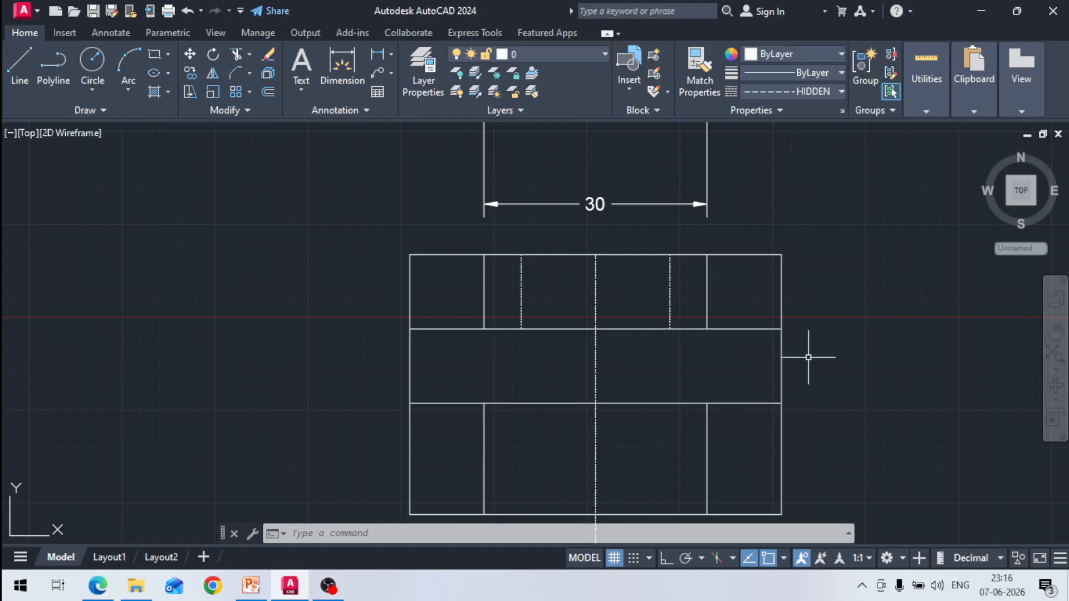
- Trim the top view's lower inner horizontal line between the two legs, on both sides of the centre line
scroll(510, 282, "down", 3)
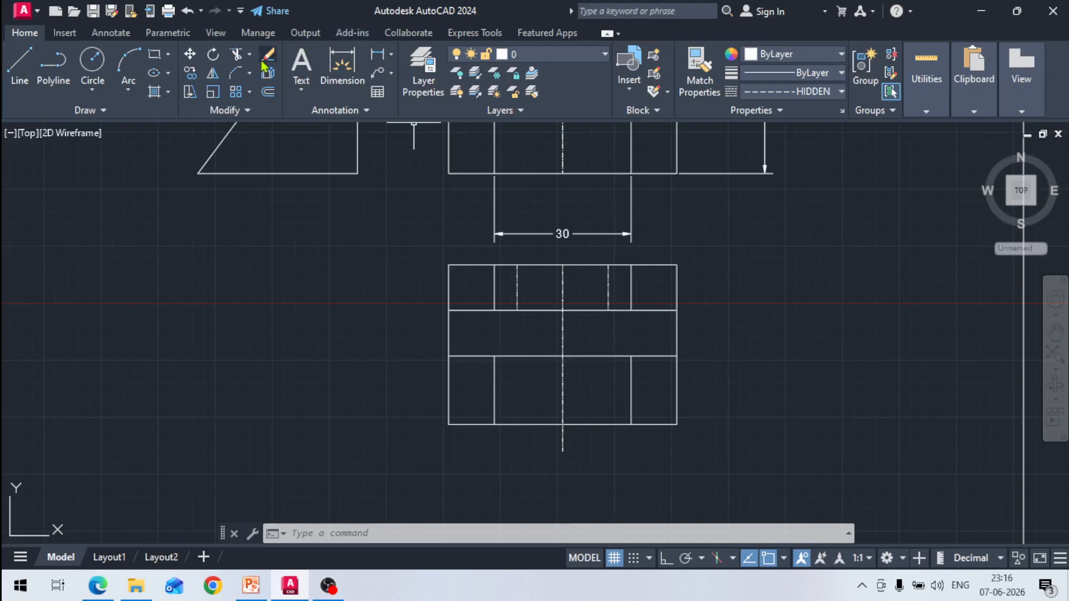
left_click(236, 55)
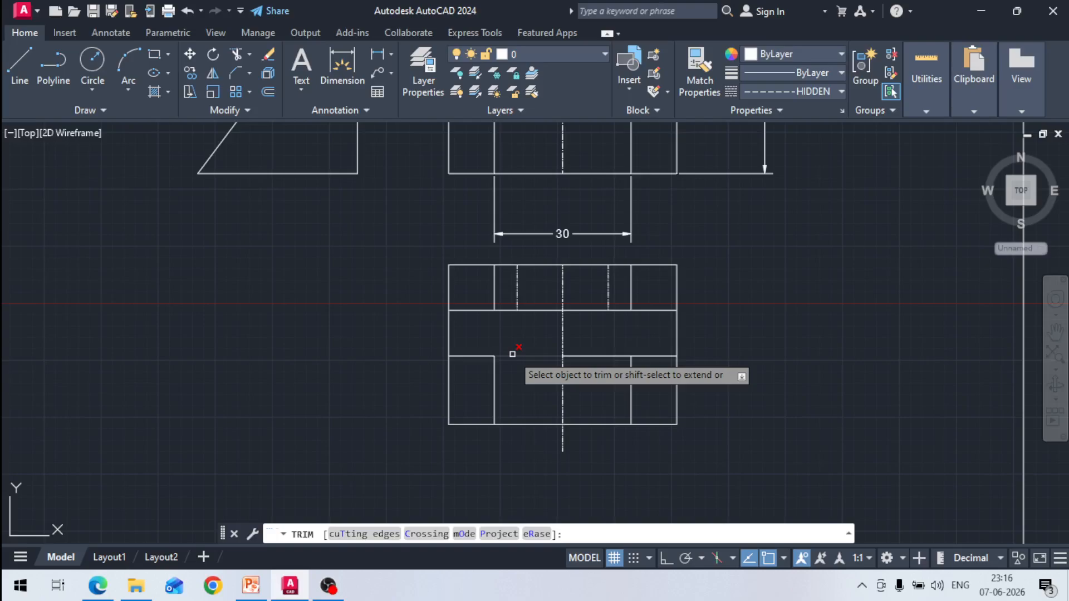
left_click(512, 354)
- Compare the drawn top view with the isometric reference view of the block and end the trimming
scroll(266, 351, "down", 5)
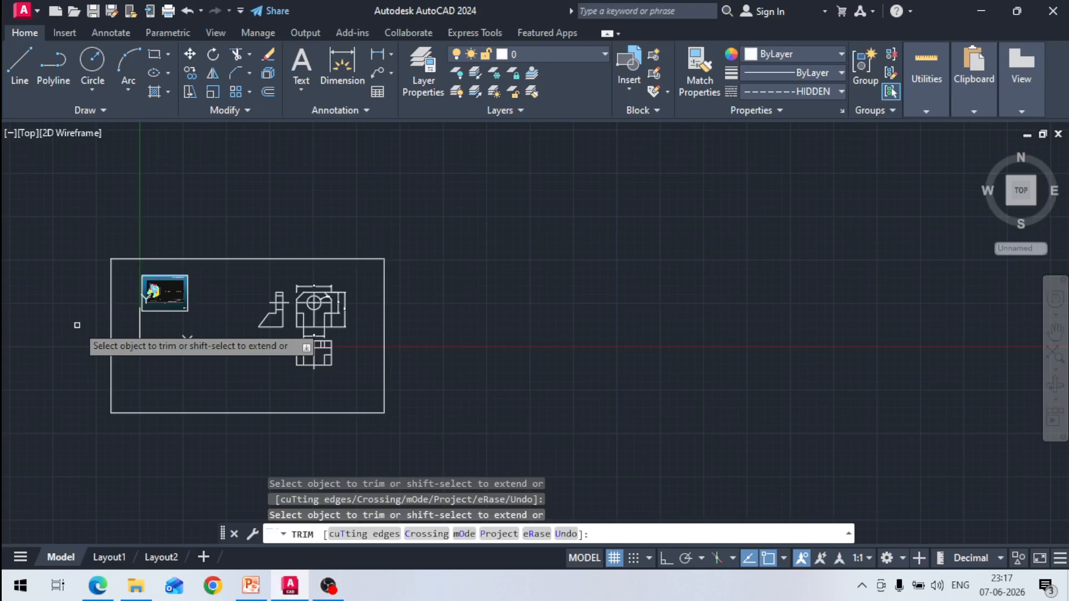
scroll(143, 298, "up", 7)
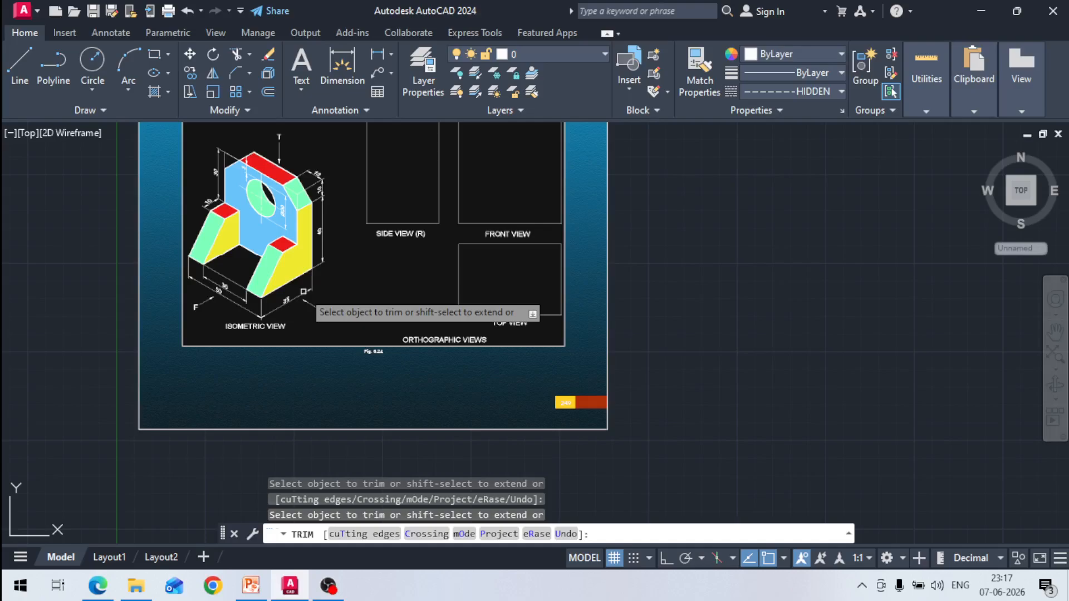
scroll(303, 292, "down", 5)
scroll(575, 400, "up", 5)
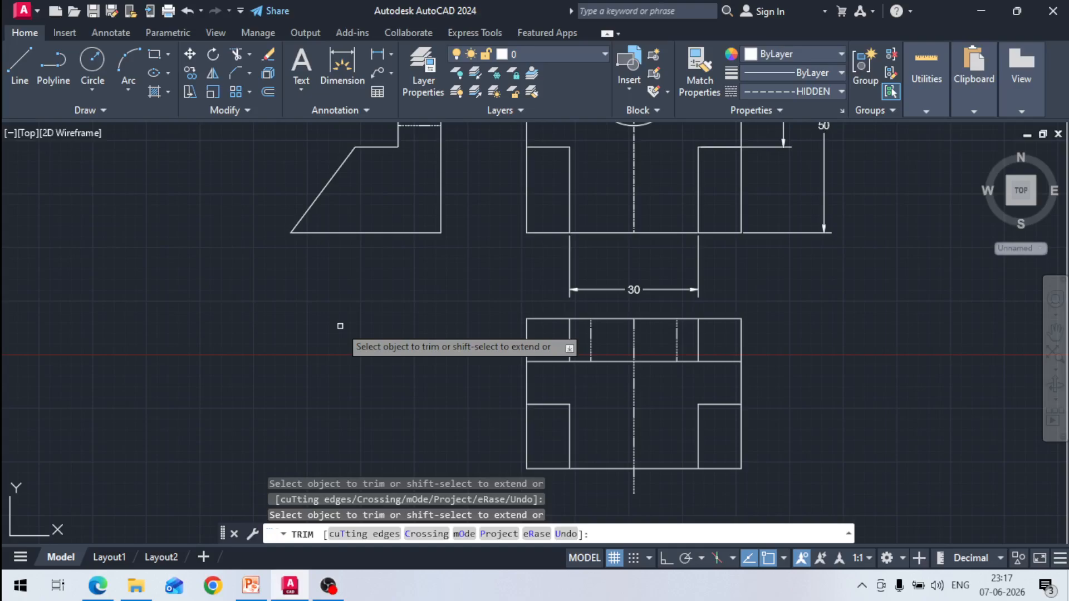
scroll(340, 326, "down", 4)
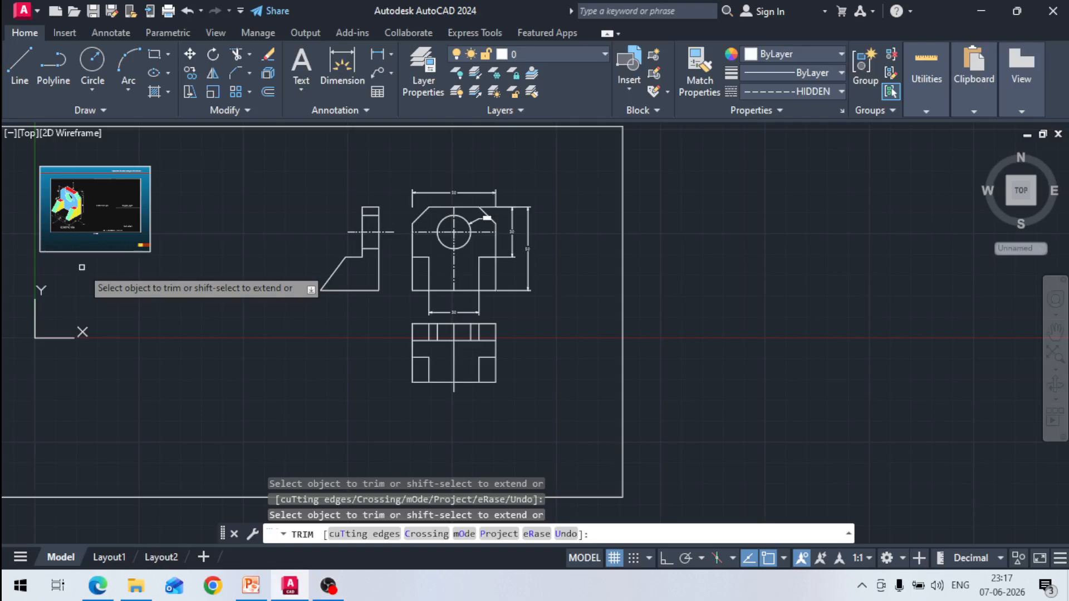
middle_click_drag(82, 267, 401, 360)
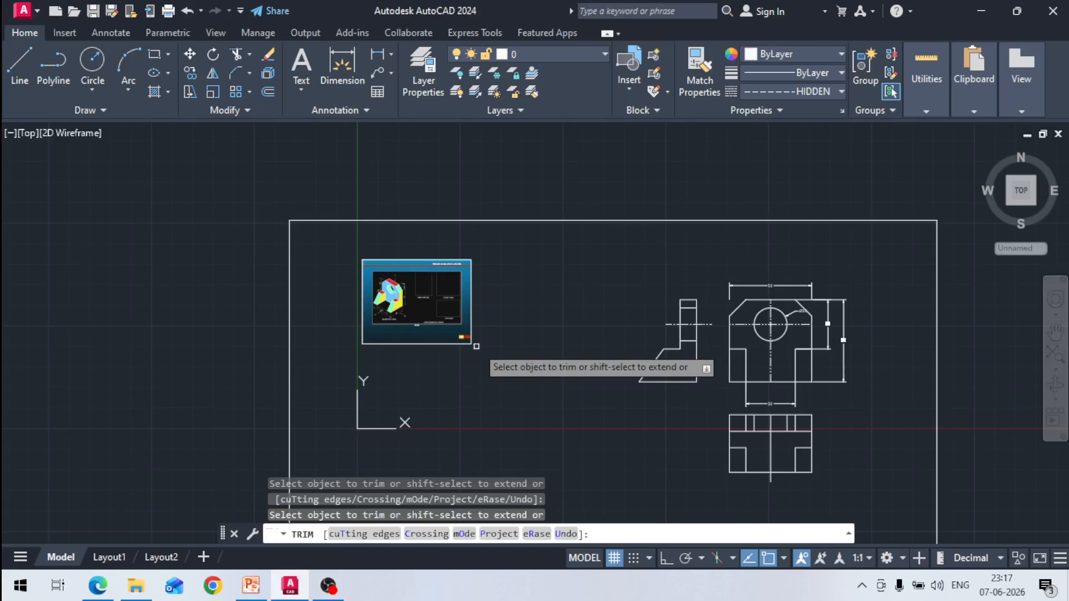
scroll(476, 346, "up", 2)
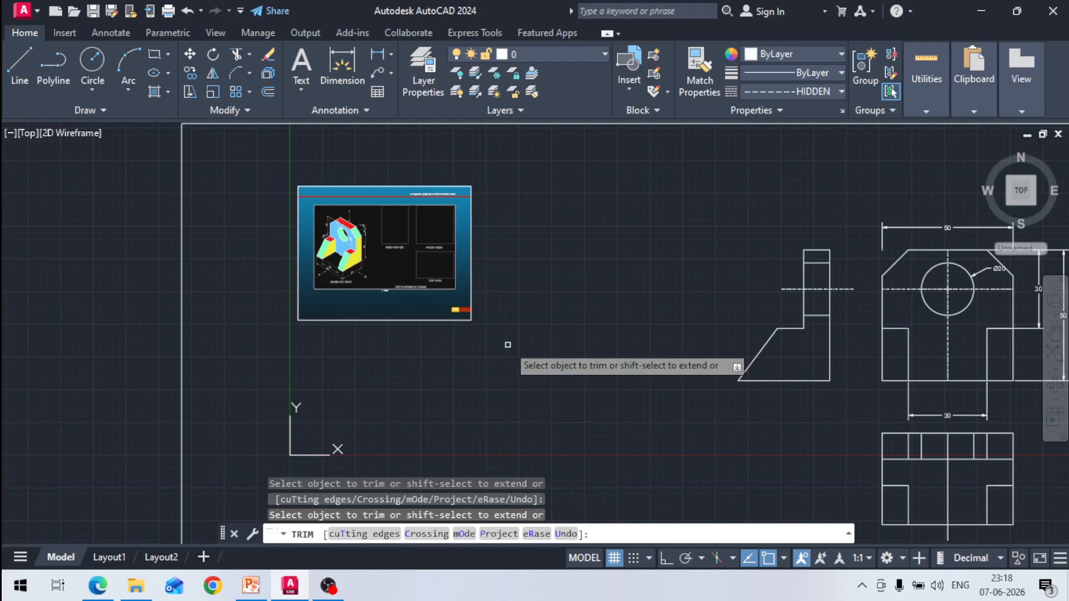
key("Escape")
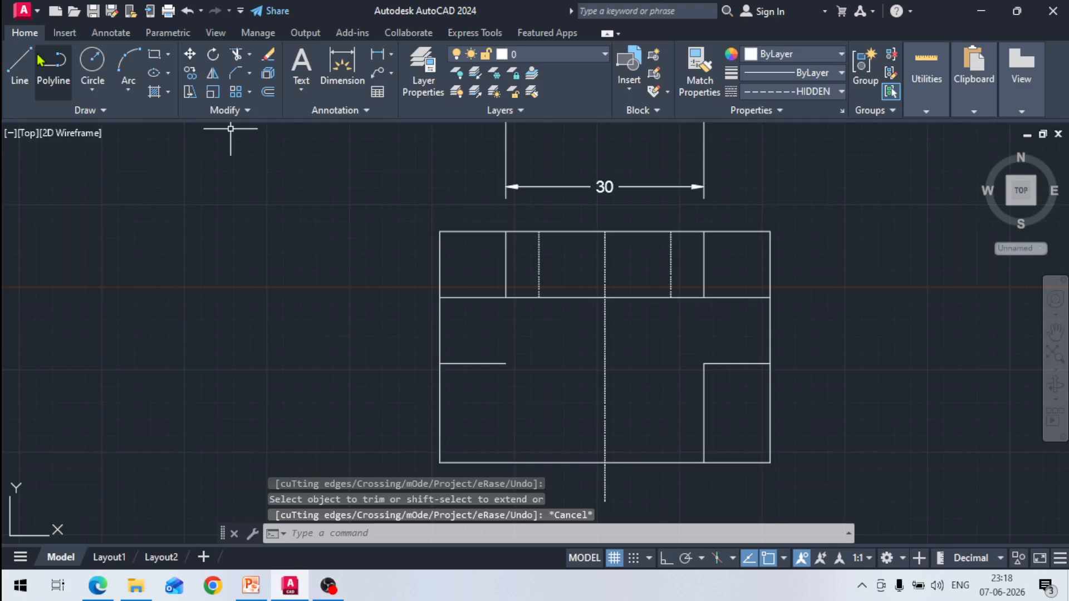
- Try to draw the top view's left leg inner vertical edge down to the bottom edge in the HIDDEN linetype
left_click(21, 62)
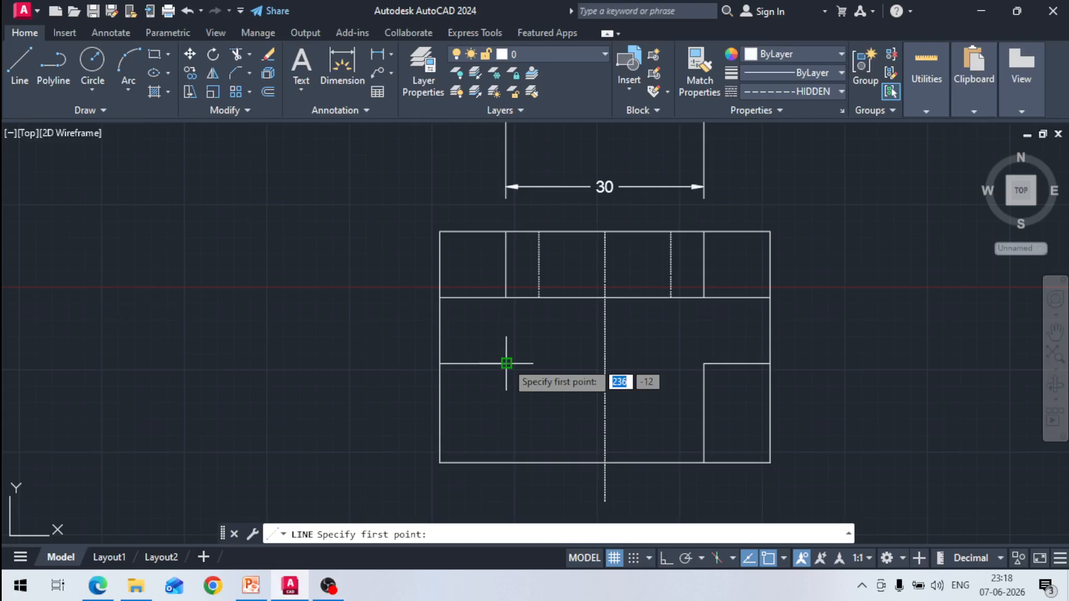
left_click(506, 363)
left_click(505, 462)
key("Escape")
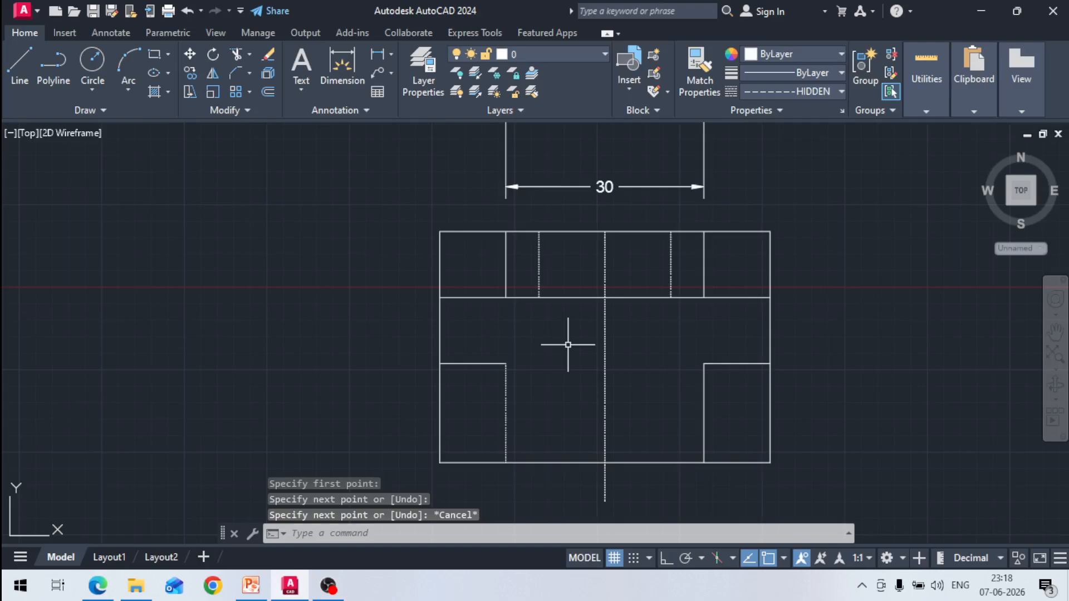
- Set the current linetype to Continuous and draw the left leg's inner vertical edge down to the top view's bottom edge
left_click(815, 91)
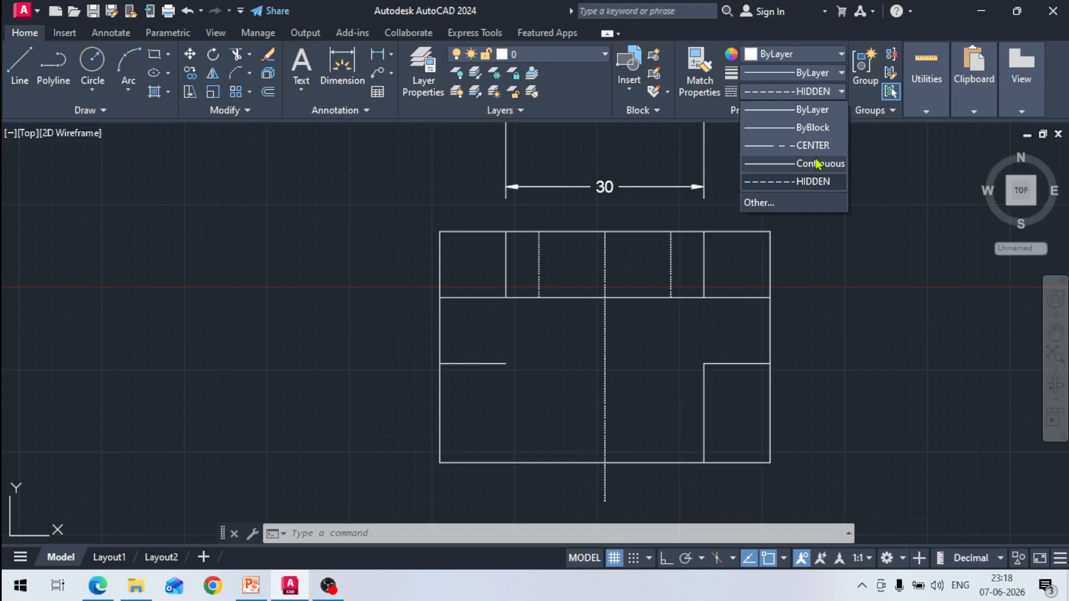
left_click(817, 163)
key("l")
key("Return")
left_click(506, 363)
left_click(506, 462)
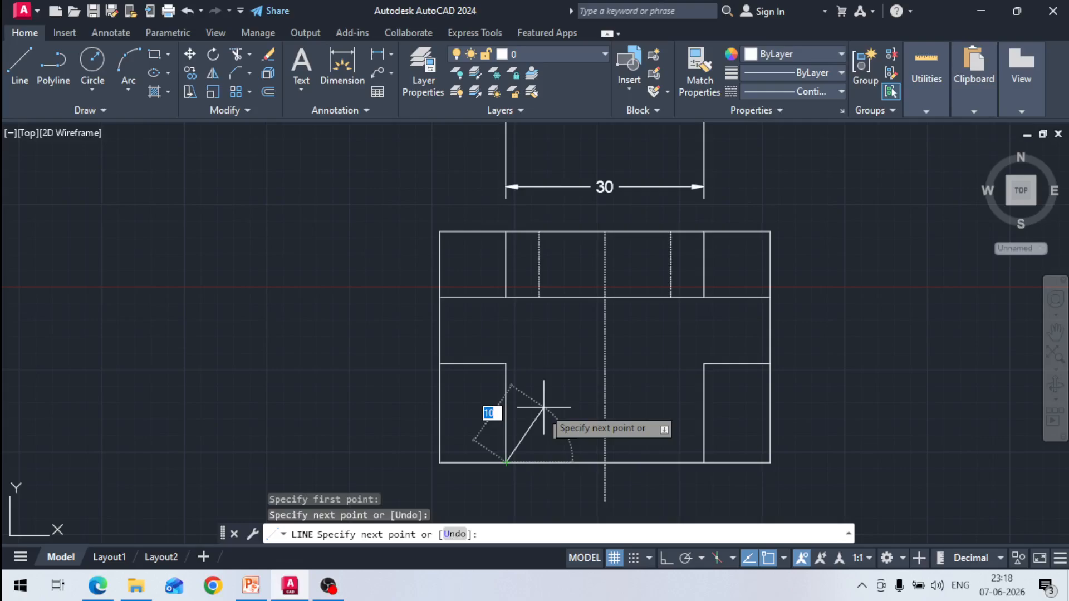
key("Escape")
- Stretch the upper end of the left leg's inner vertical edge up to the lower line of the top view's upper strip
left_click(521, 366)
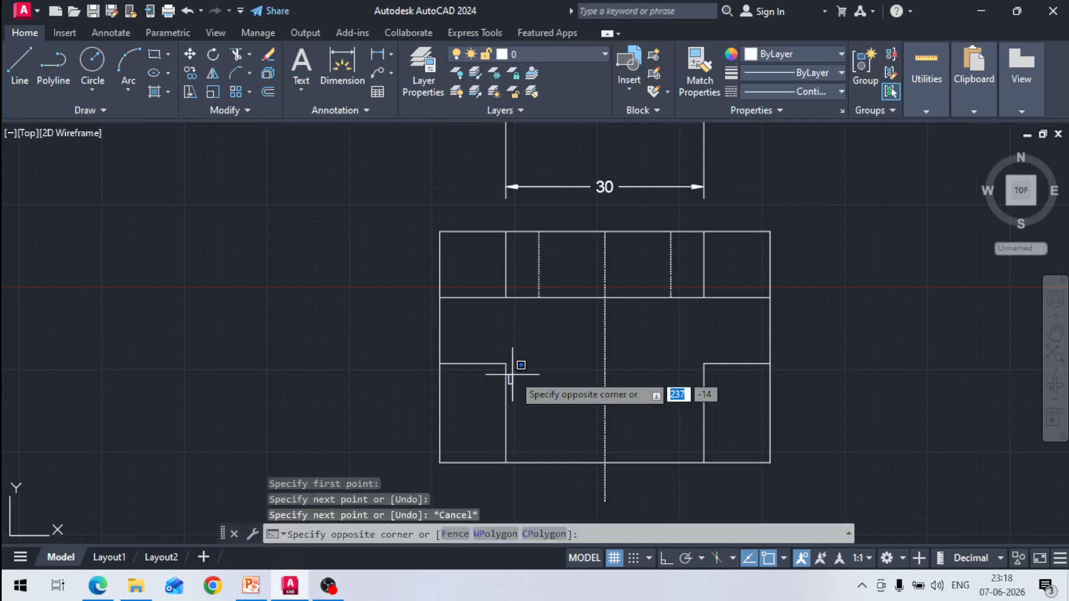
left_click(503, 373)
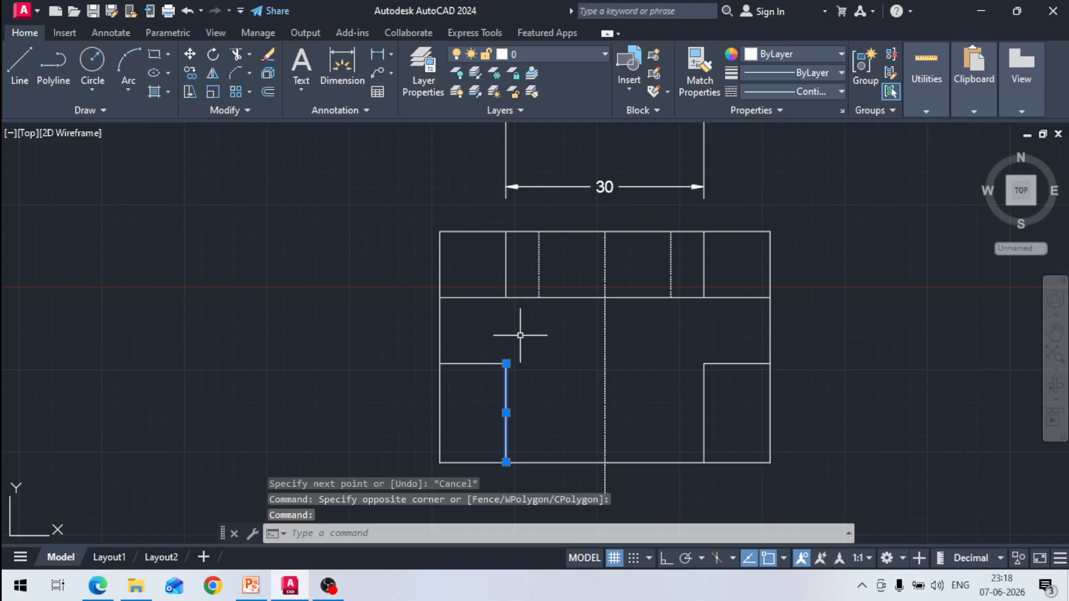
left_click(506, 363)
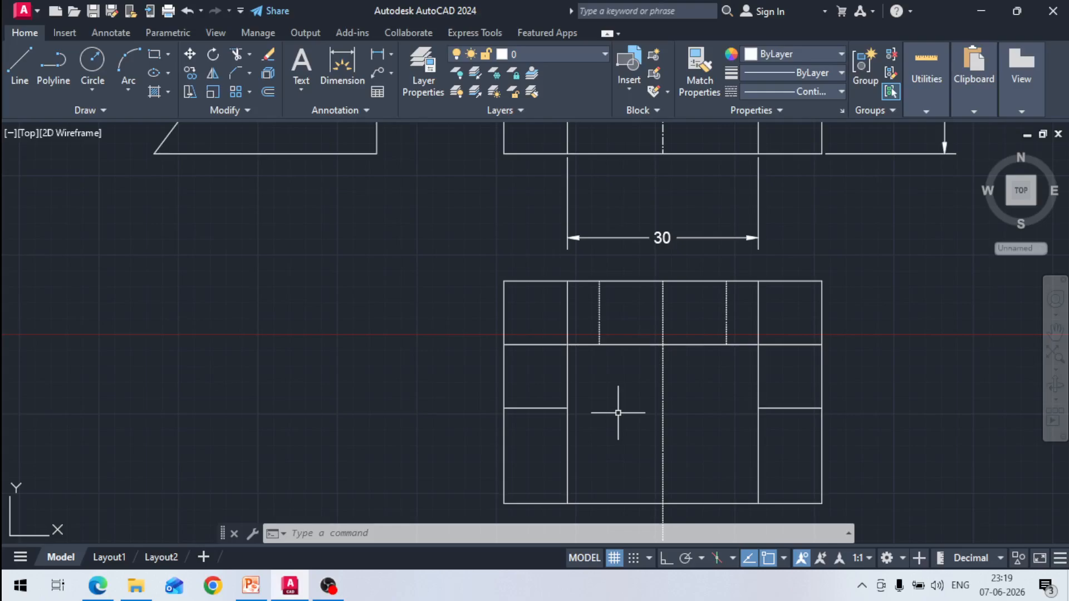
- Dimension the side view's bottom edge from its right corner to the foot of the sloped edge
scroll(595, 439, "down", 4)
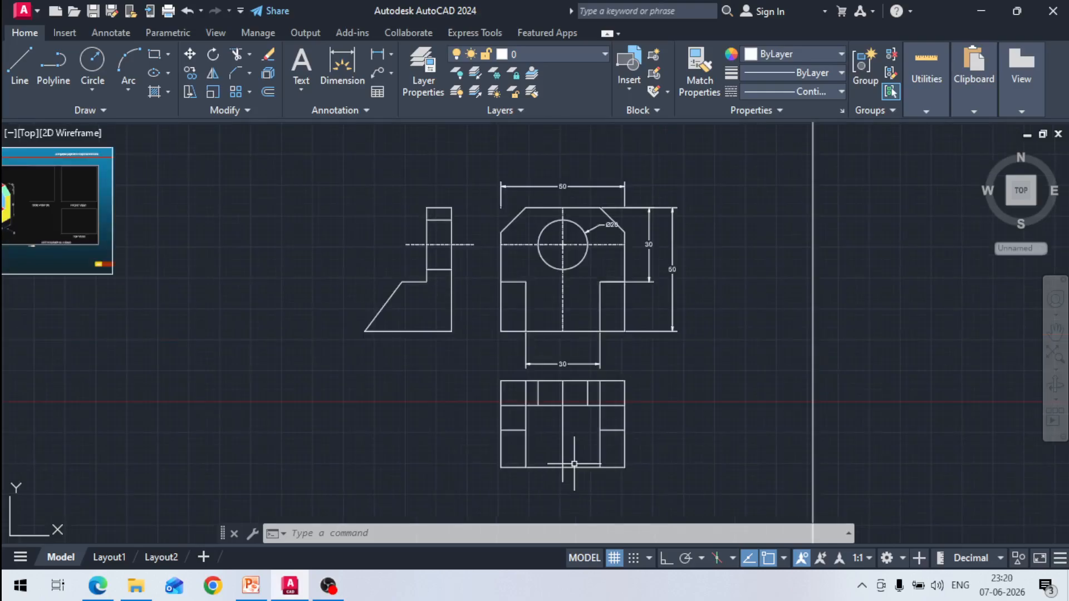
scroll(462, 399, "up", 2)
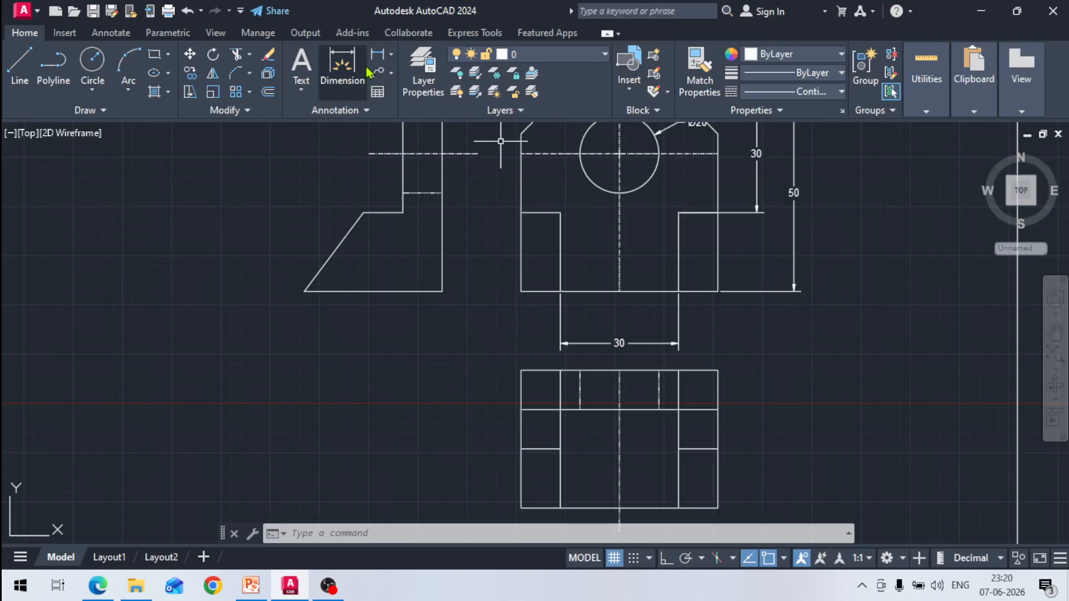
left_click(341, 66)
left_click(443, 290)
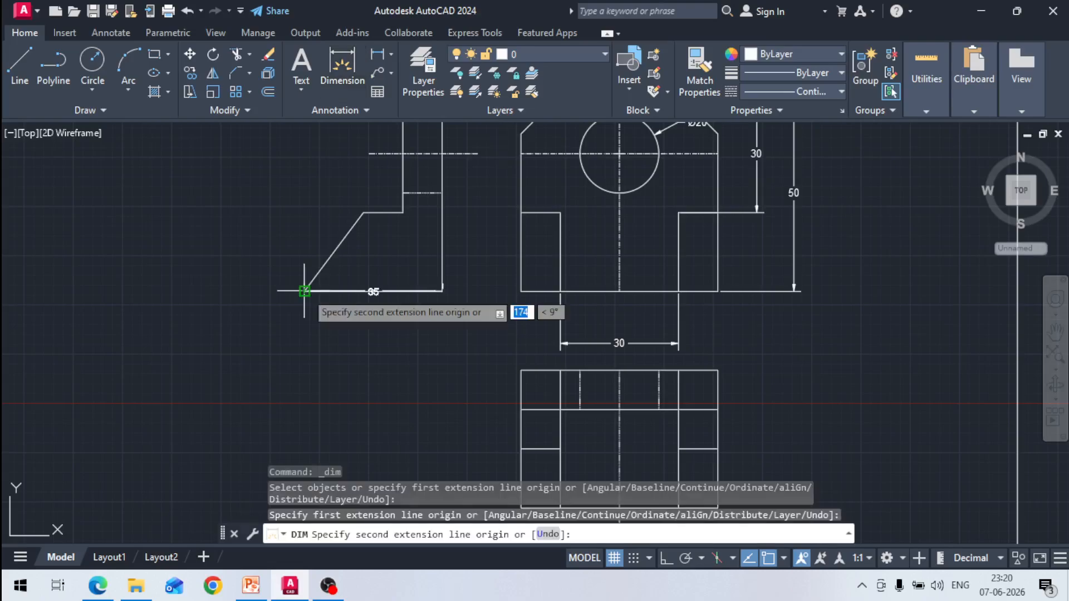